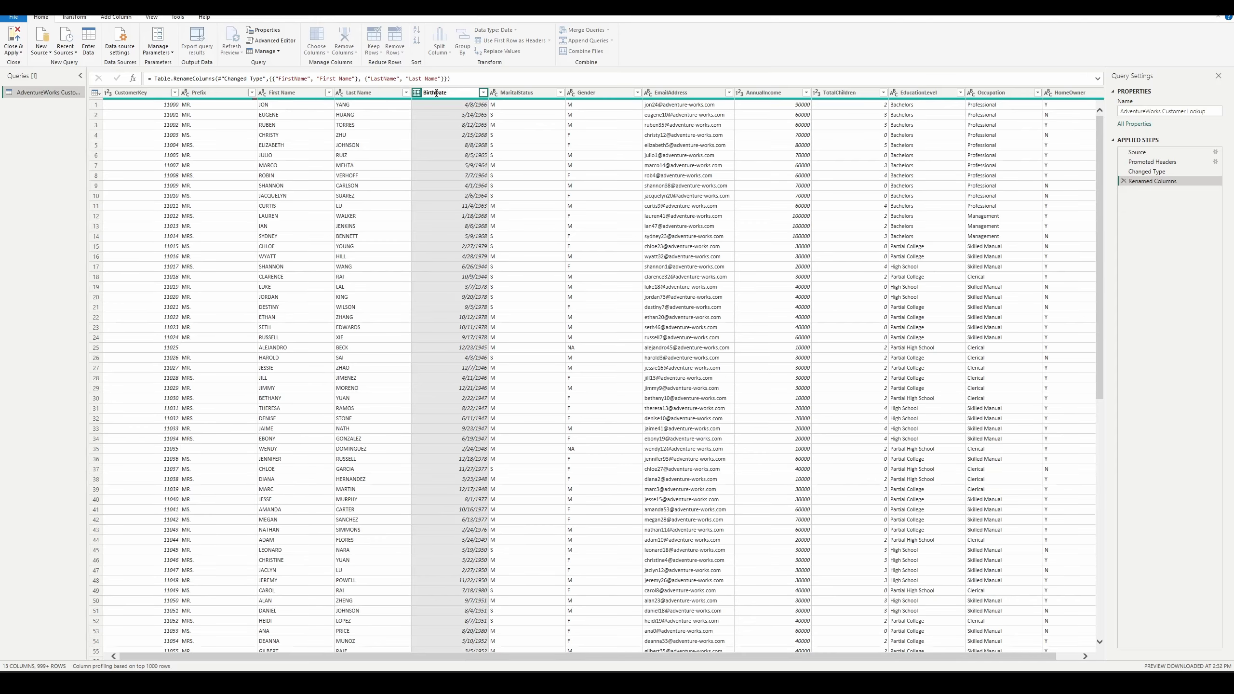
Step: Rename the MaritalStatus column to "Marital Status"
double_click(521, 93)
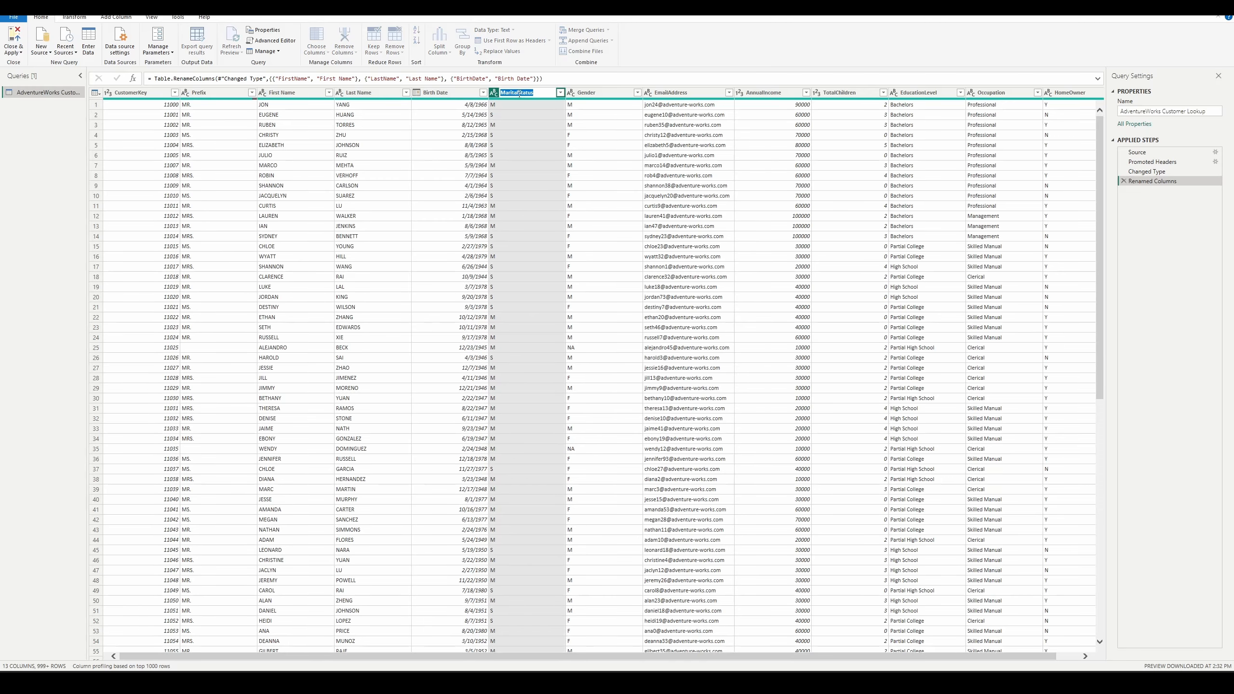
click(521, 94)
key(Return)
Step: Rename the EmailAddress column to "Email Address"
click(658, 94)
right_click(669, 95)
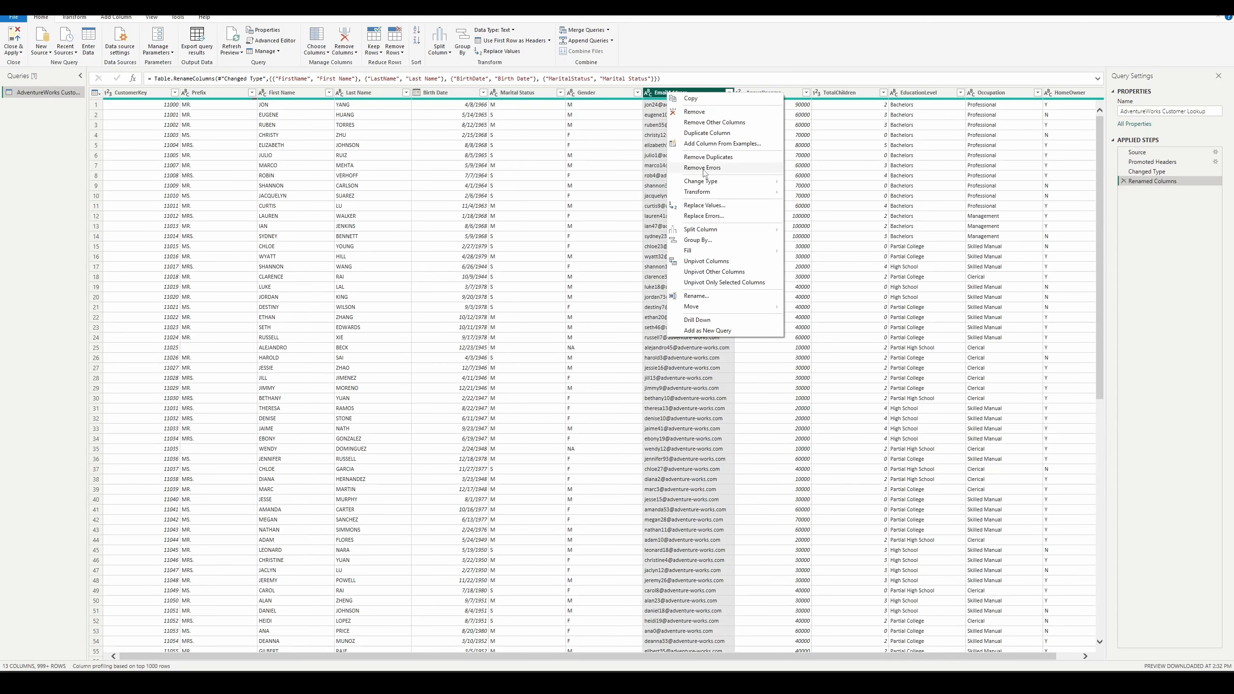
click(696, 295)
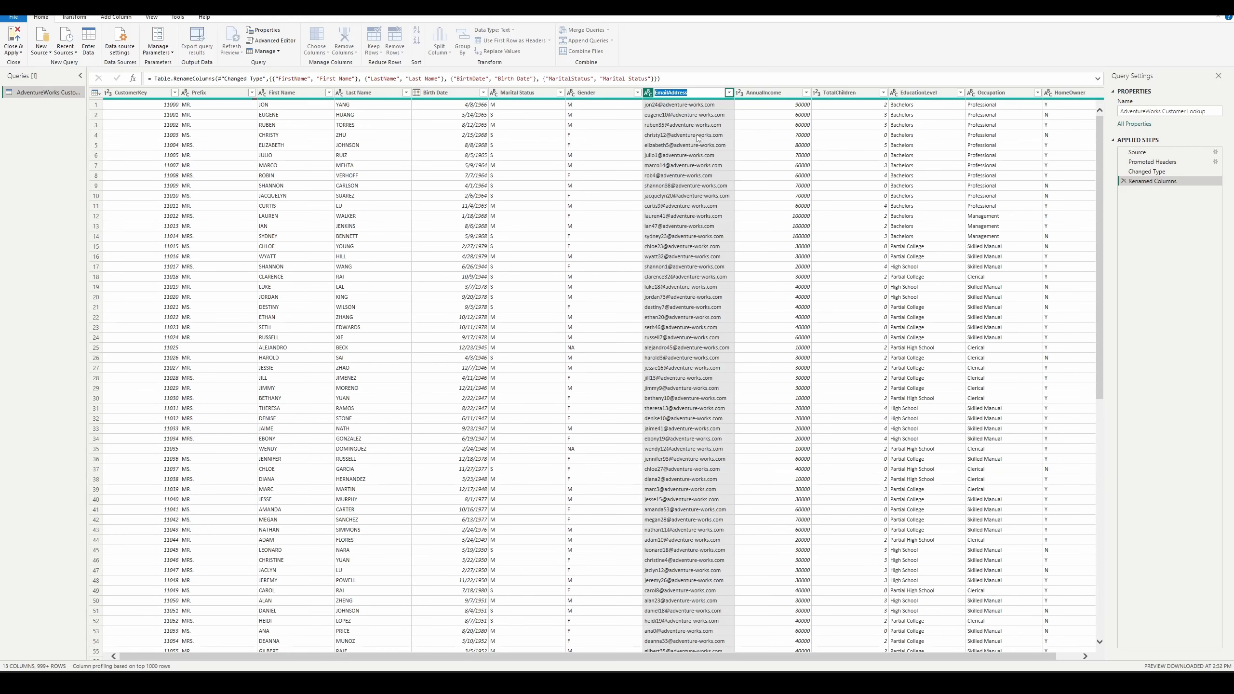
click(668, 93)
key(Return)
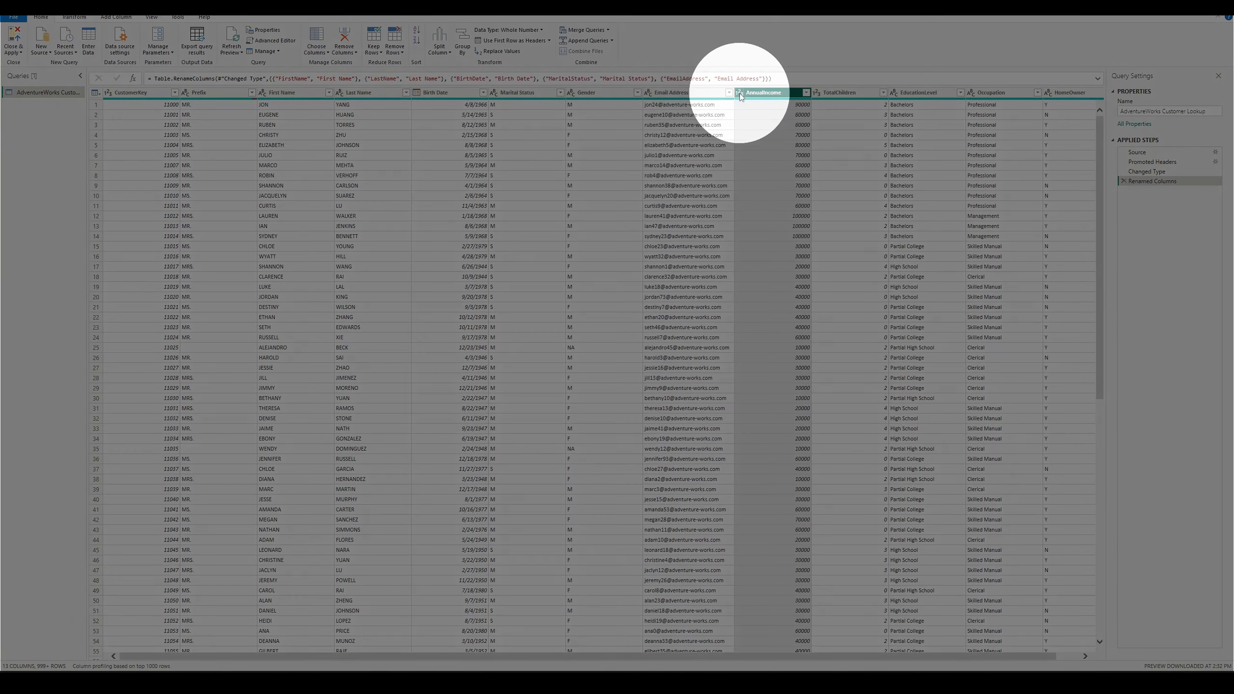
Step: Try the fixed decimal number type on the AnnualIncome column twice, deleting the added type-change step after each attempt
click(739, 94)
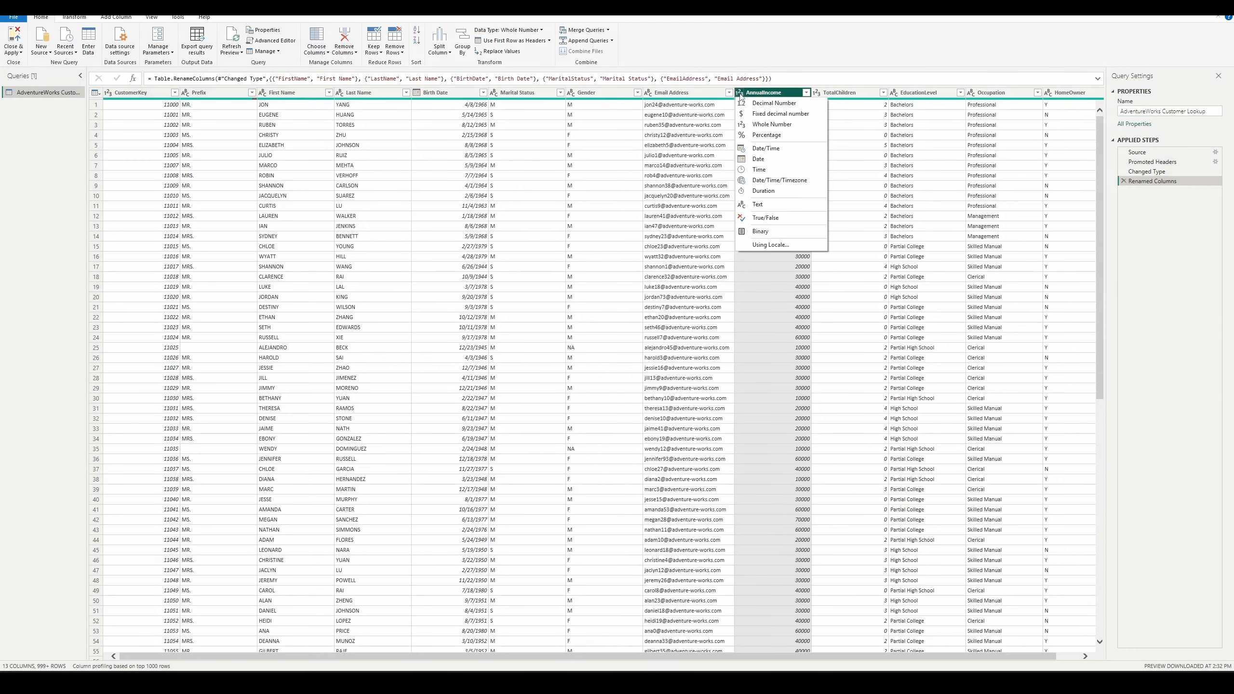
click(756, 115)
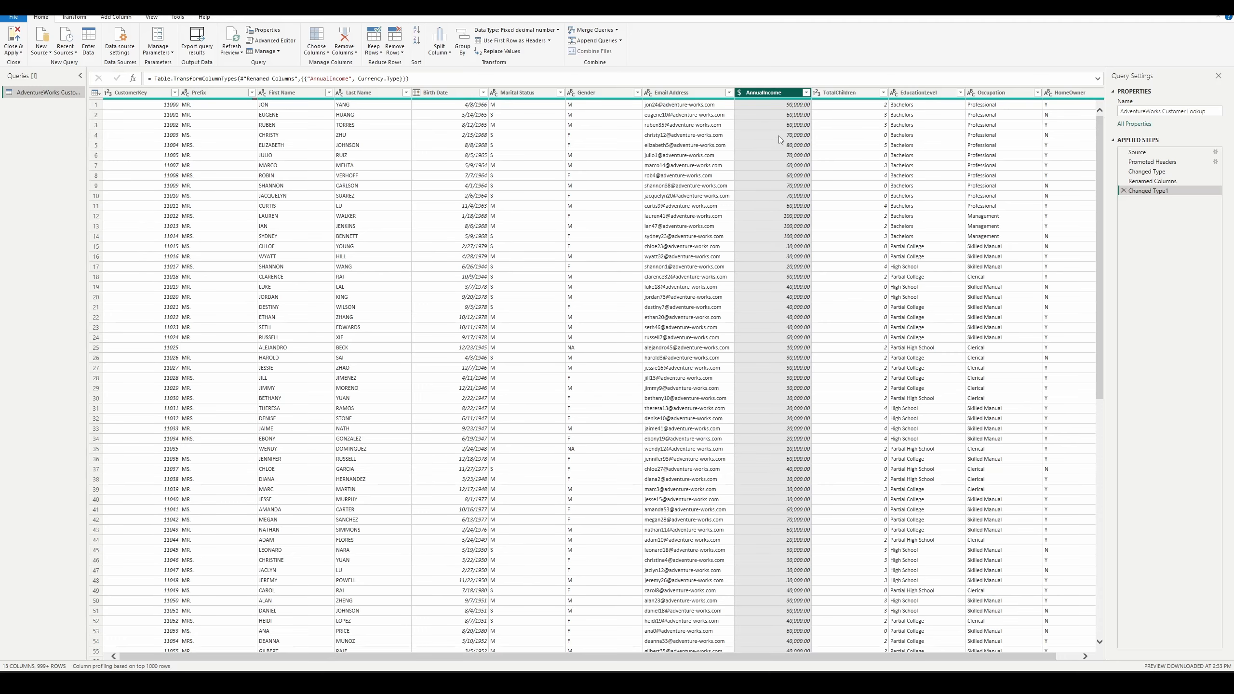
click(1123, 190)
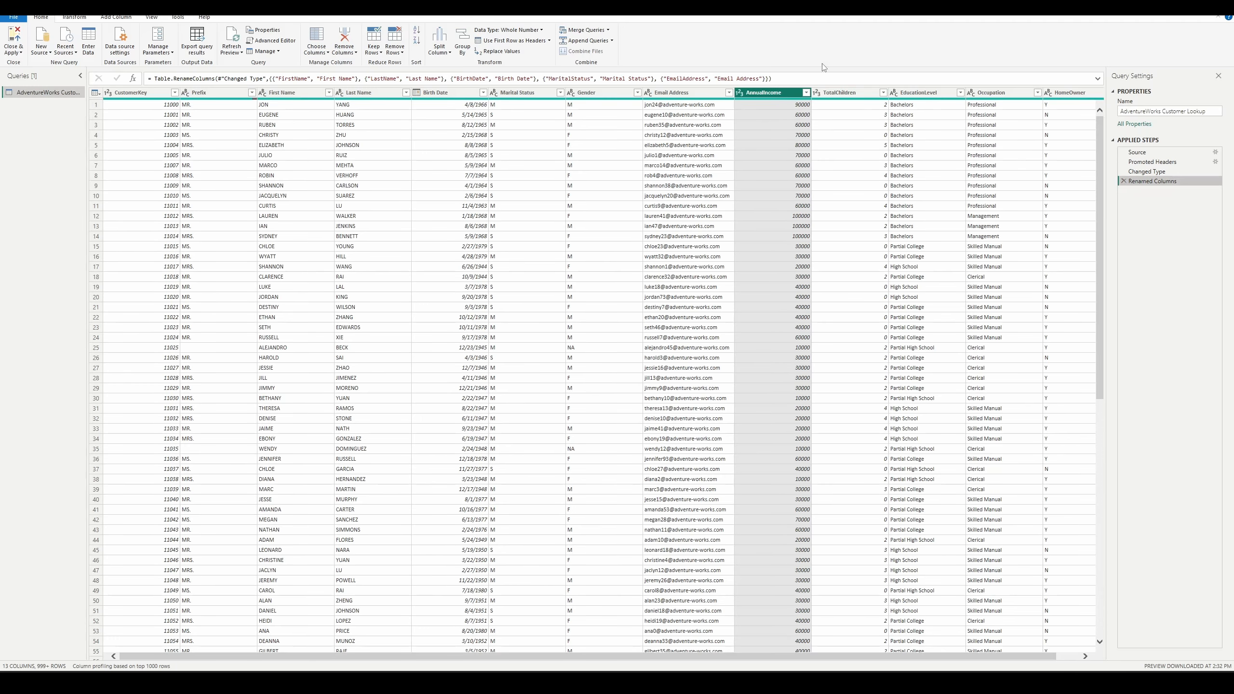
right_click(767, 98)
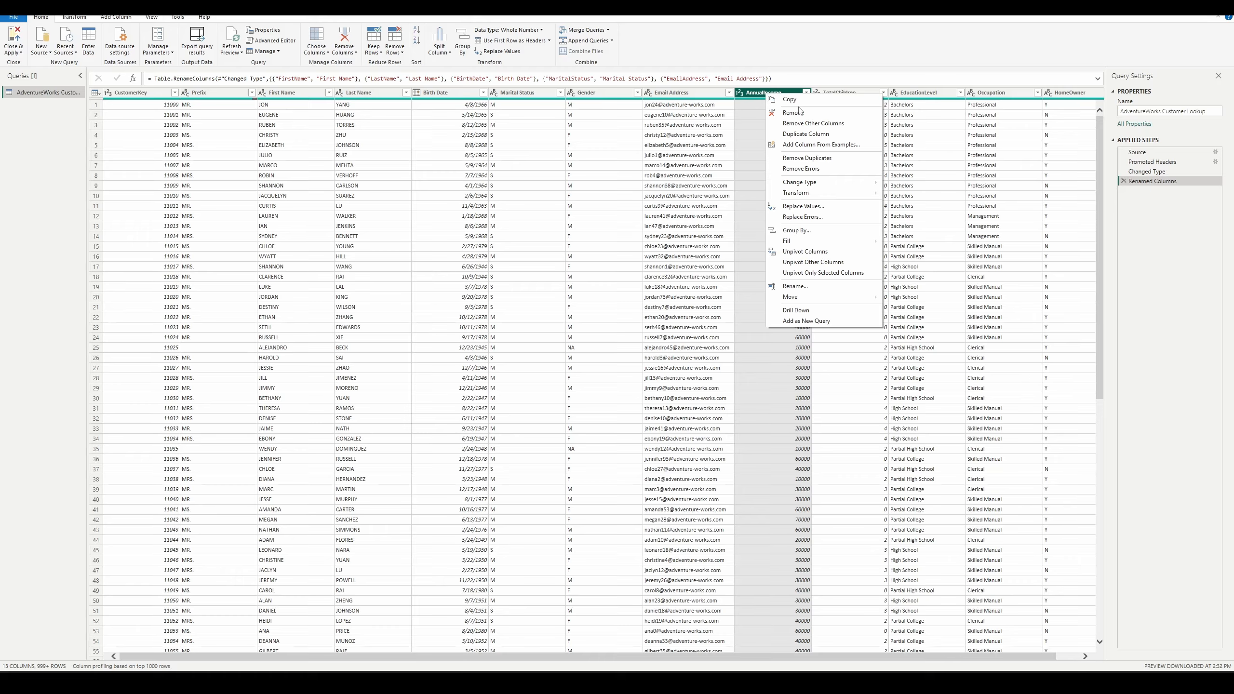
mouse_move(816, 183)
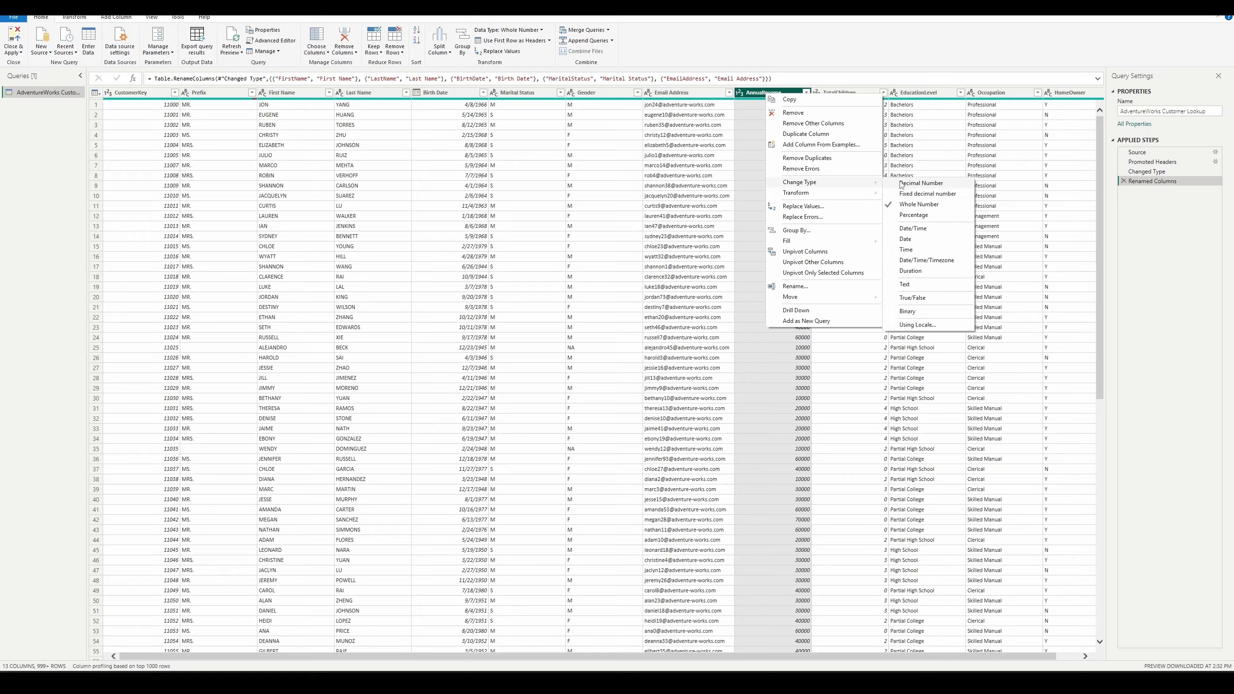
click(923, 193)
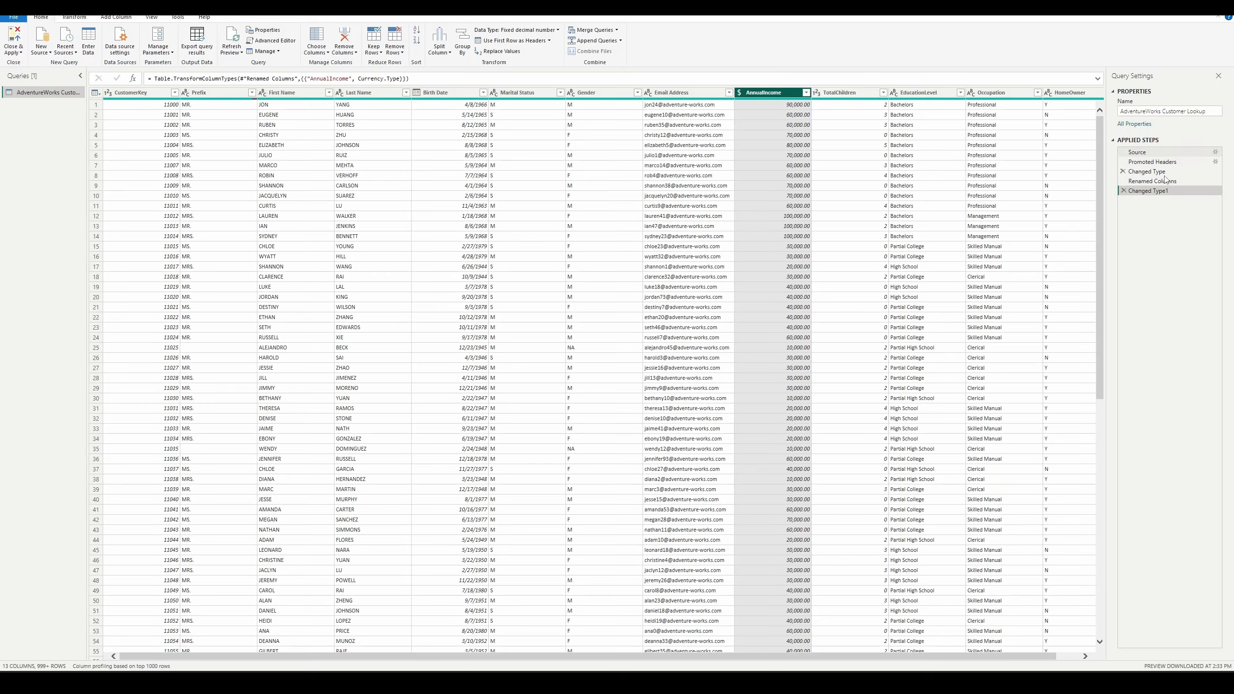
click(1123, 191)
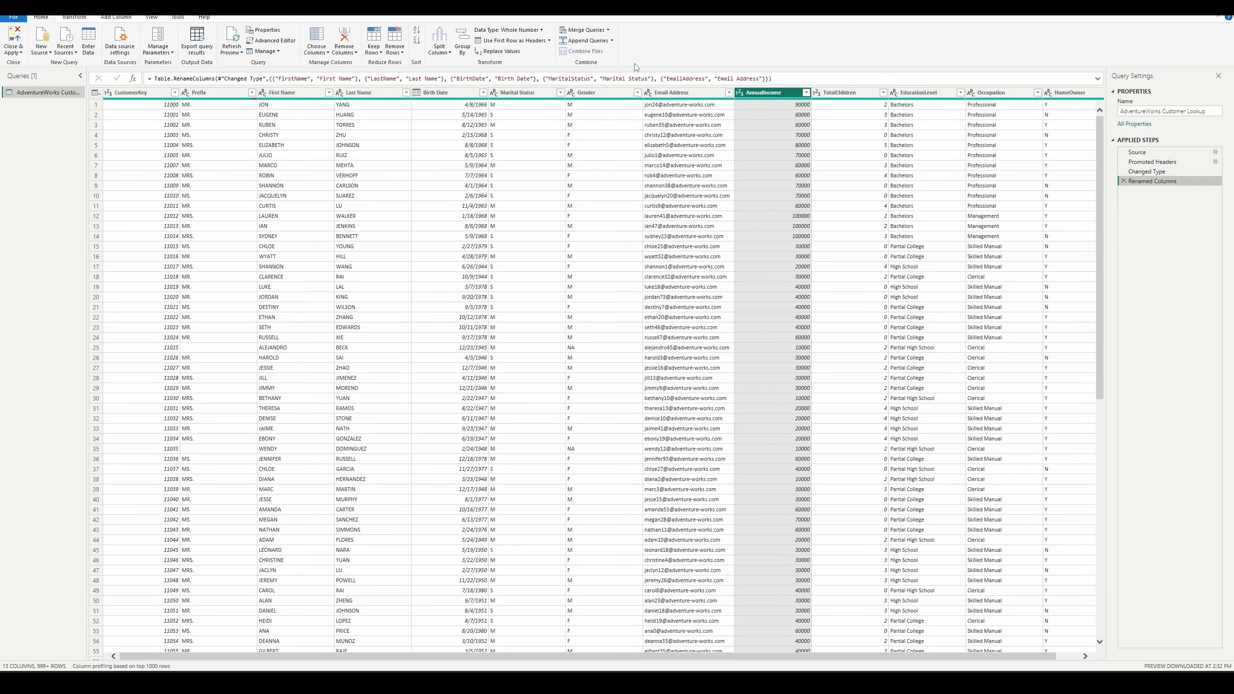
Step: Change the data type of the AnnualIncome column to fixed decimal number
click(76, 17)
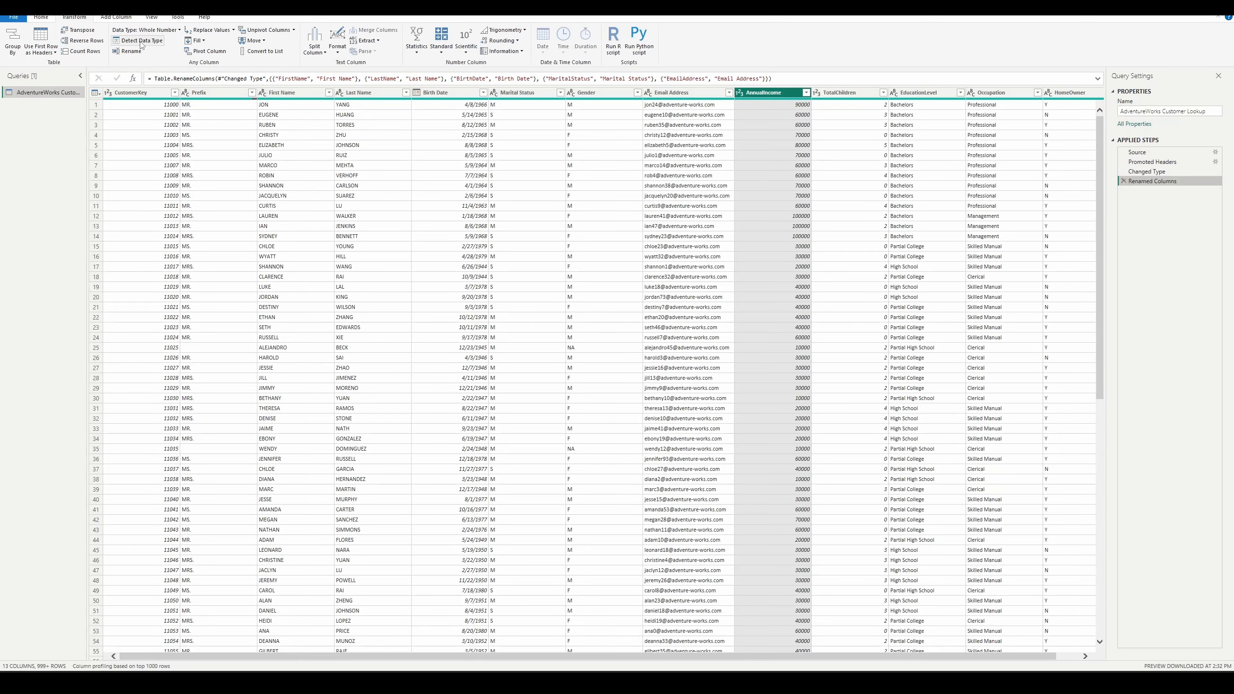
click(179, 30)
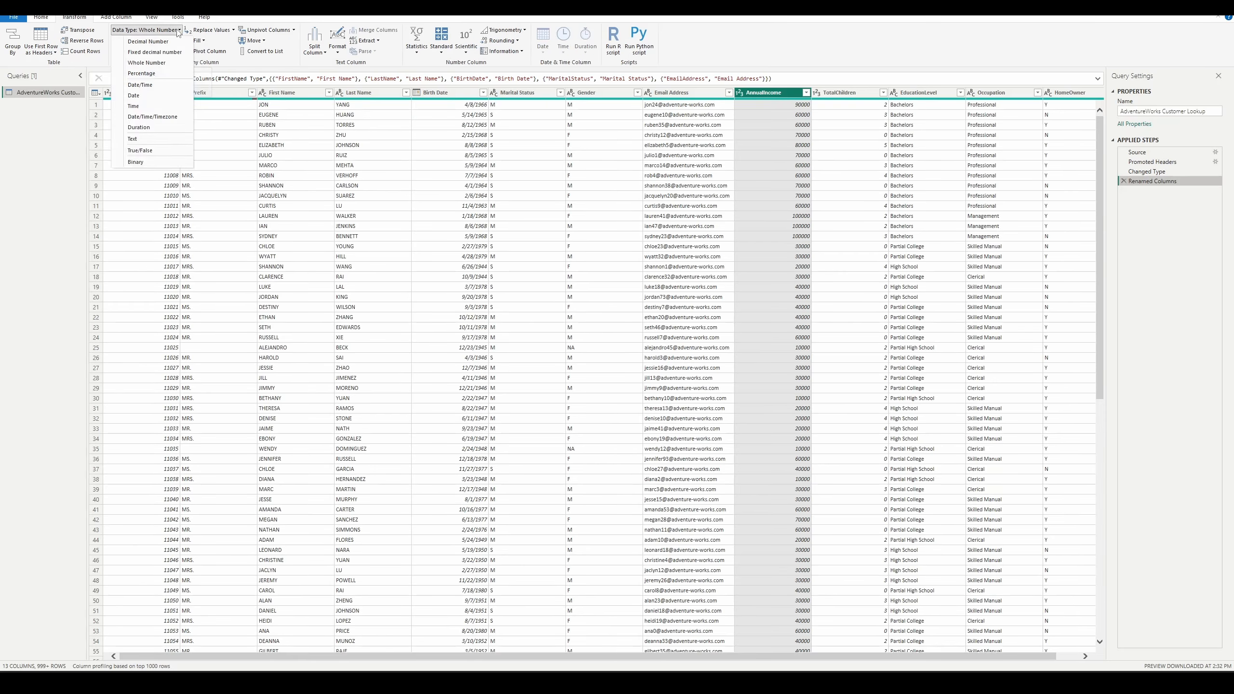
click(166, 53)
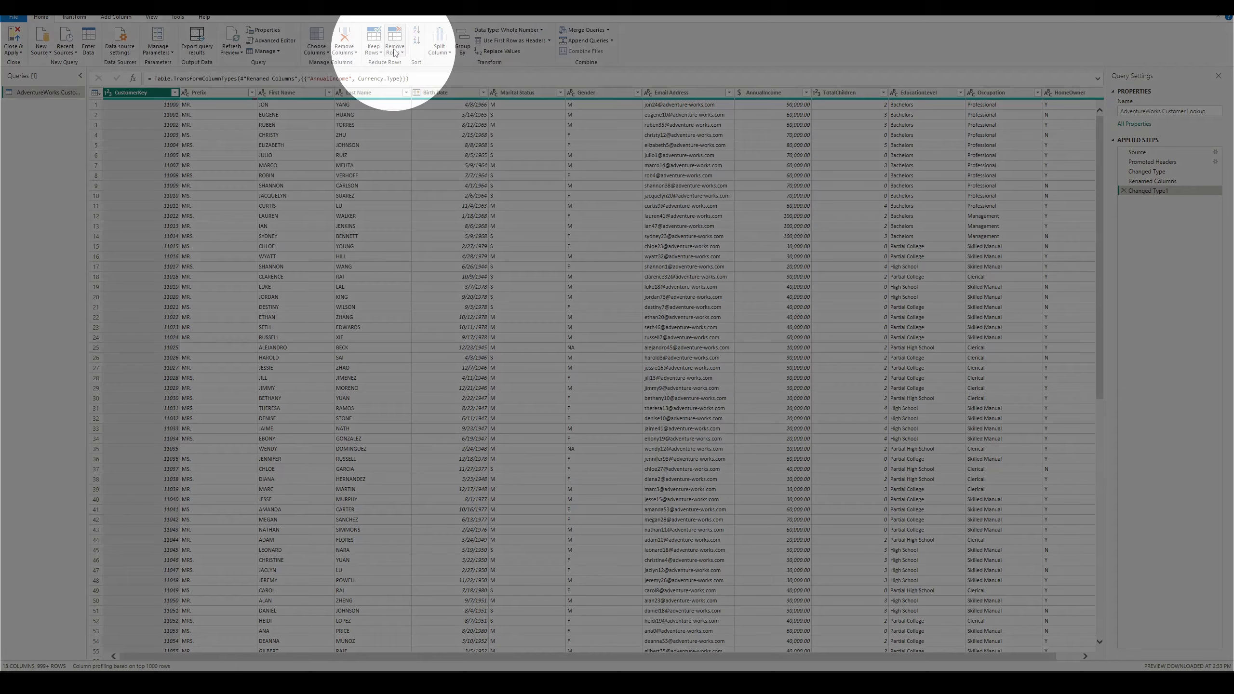
Step: Remove the rows with errors in the CustomerKey column and remove the blank rows from the table
click(395, 51)
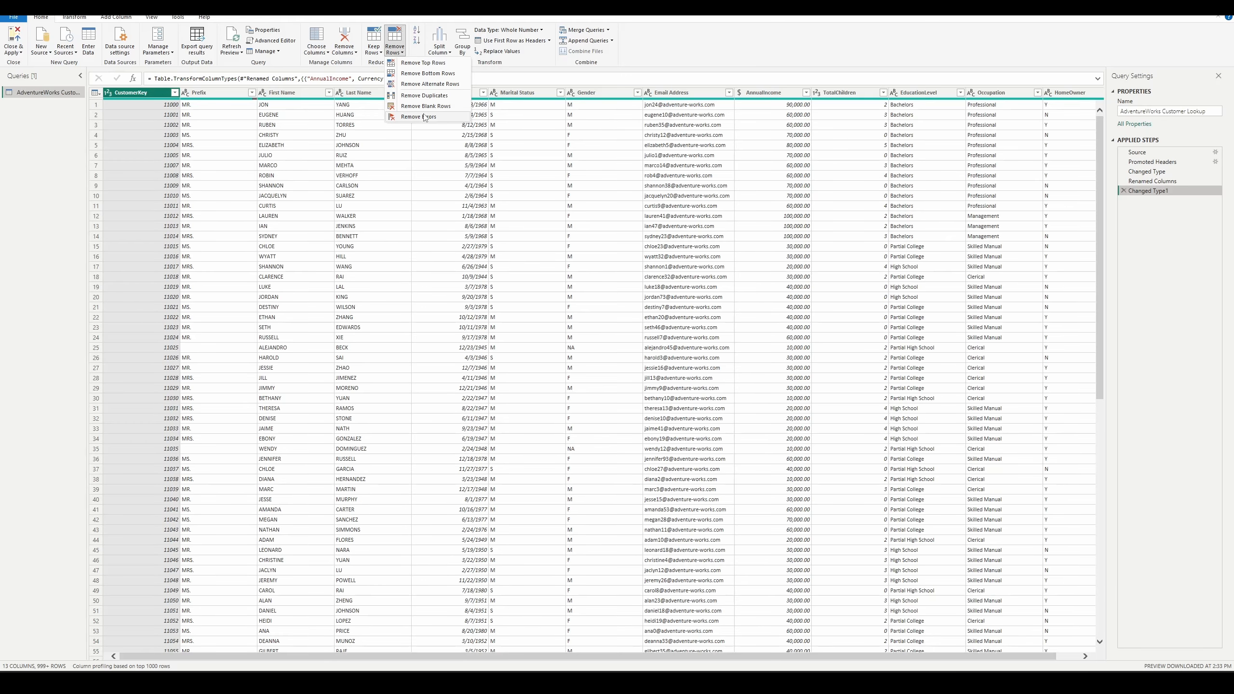
click(418, 117)
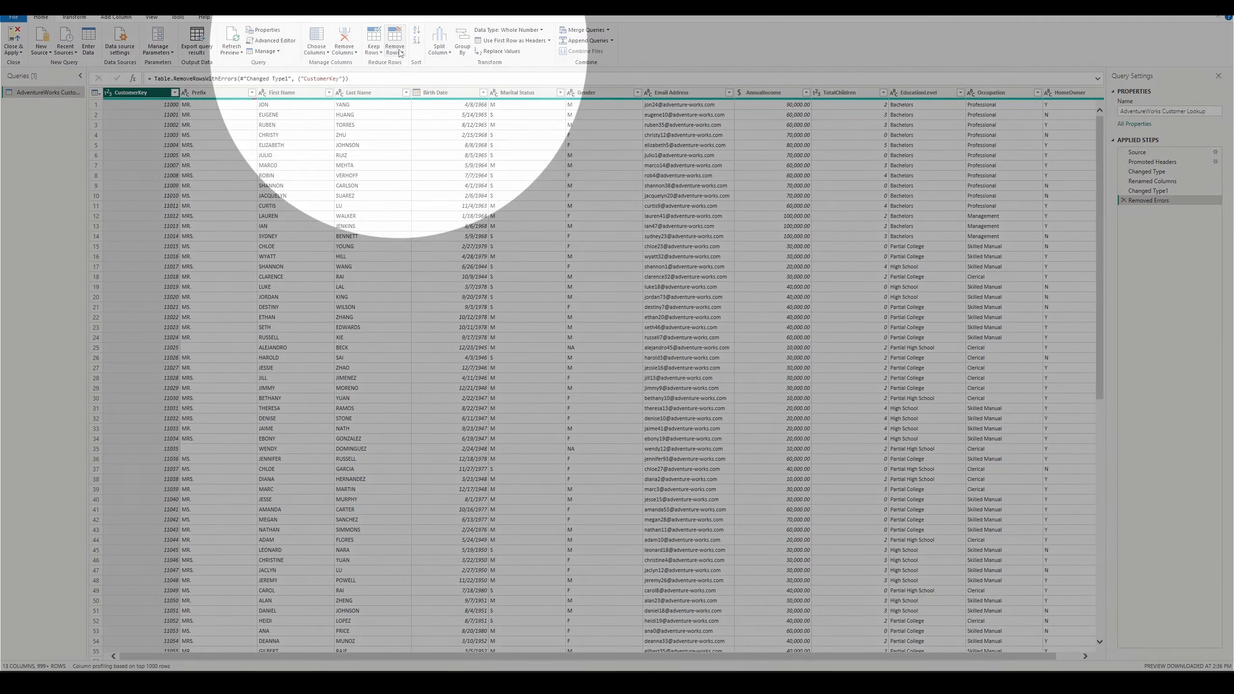
click(395, 48)
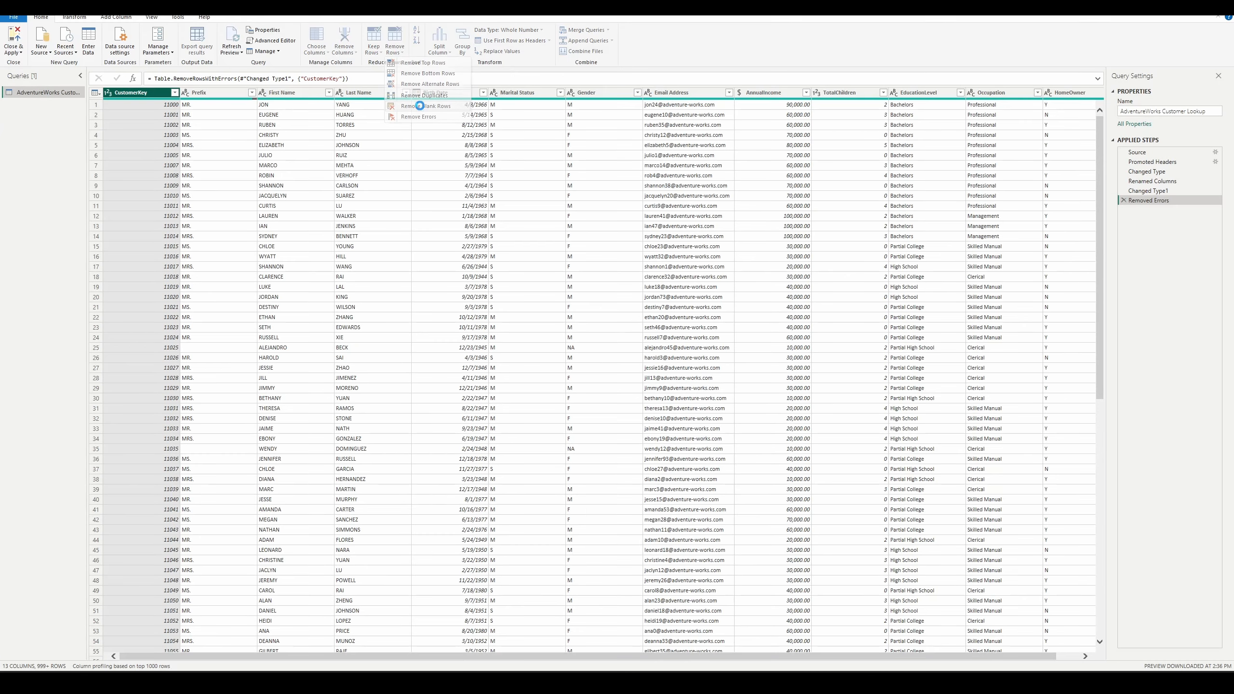
click(420, 106)
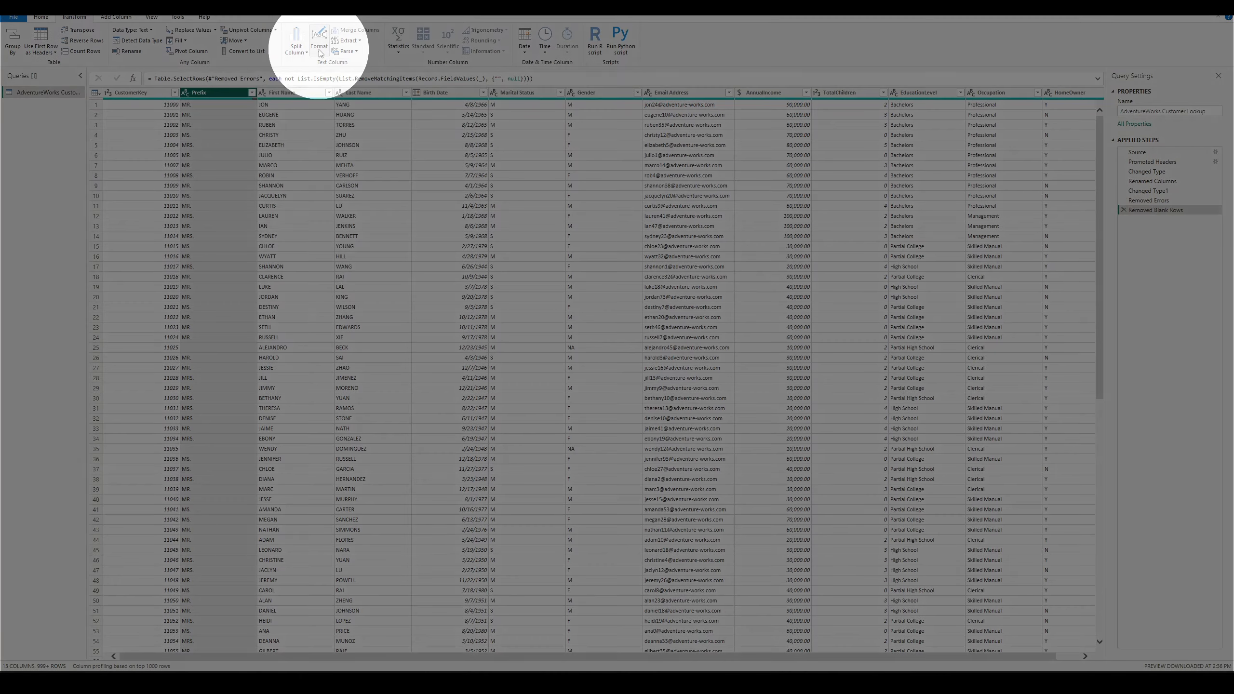
Step: Capitalize each word in the Prefix, First Name and Last Name columns
click(319, 48)
click(349, 84)
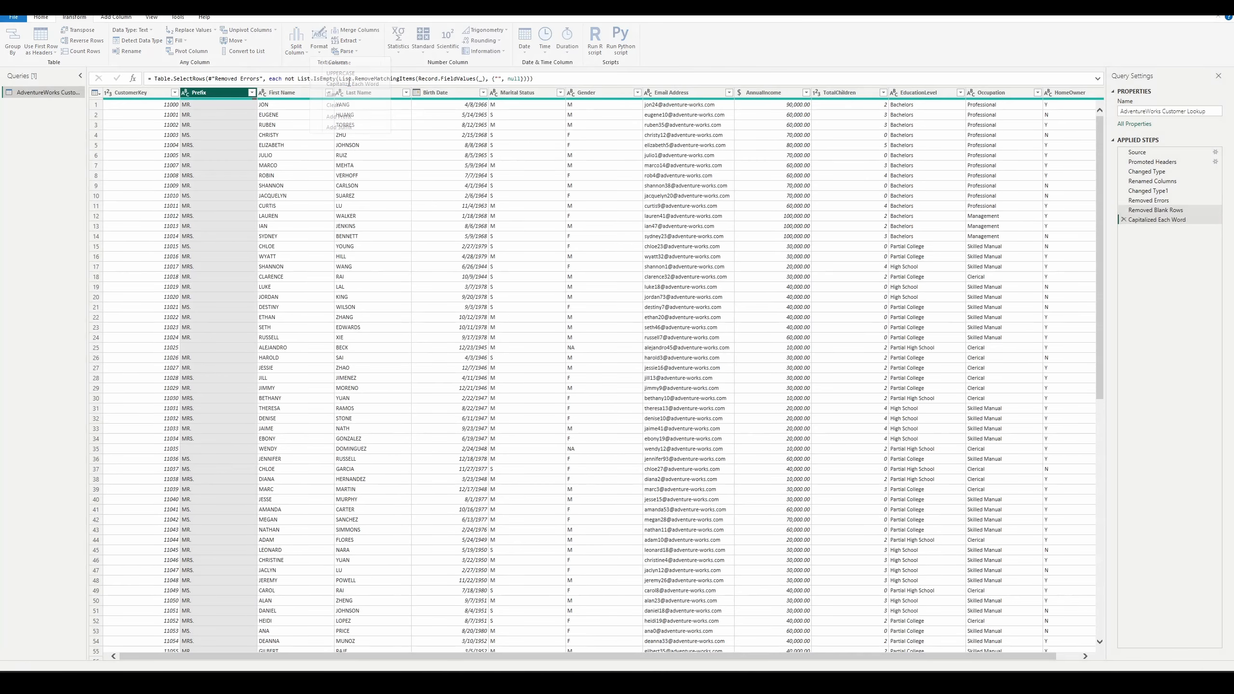
click(285, 93)
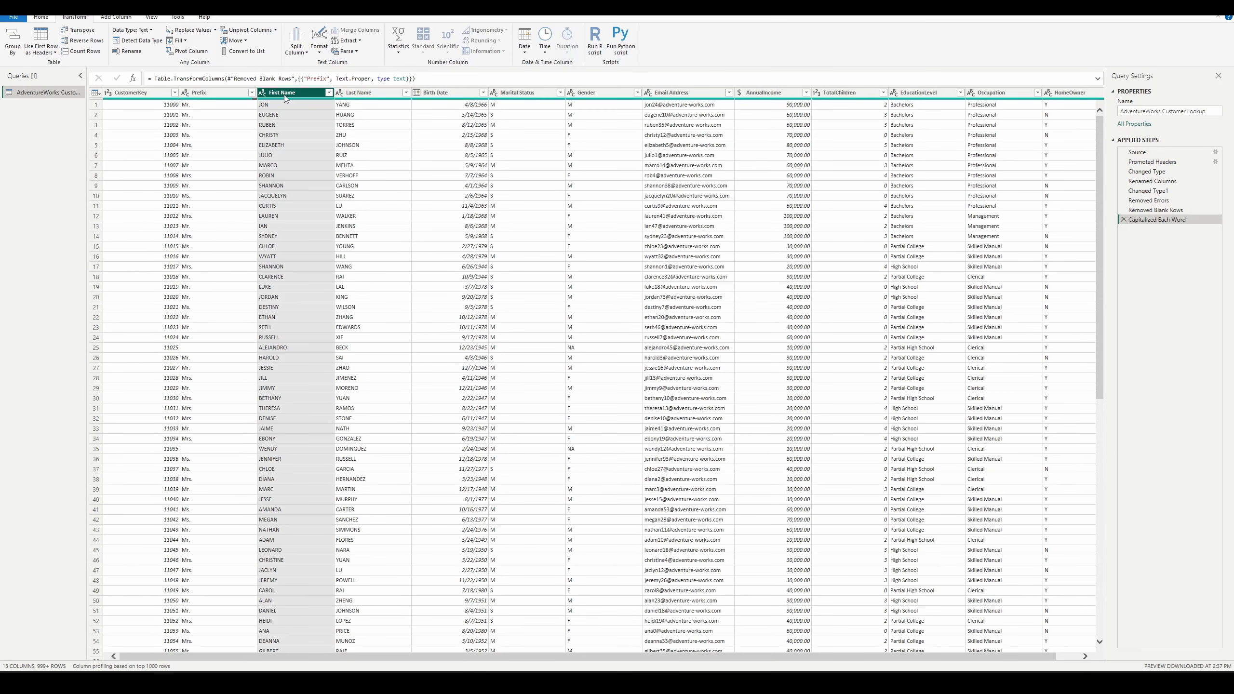
ctrl+click(375, 94)
click(324, 50)
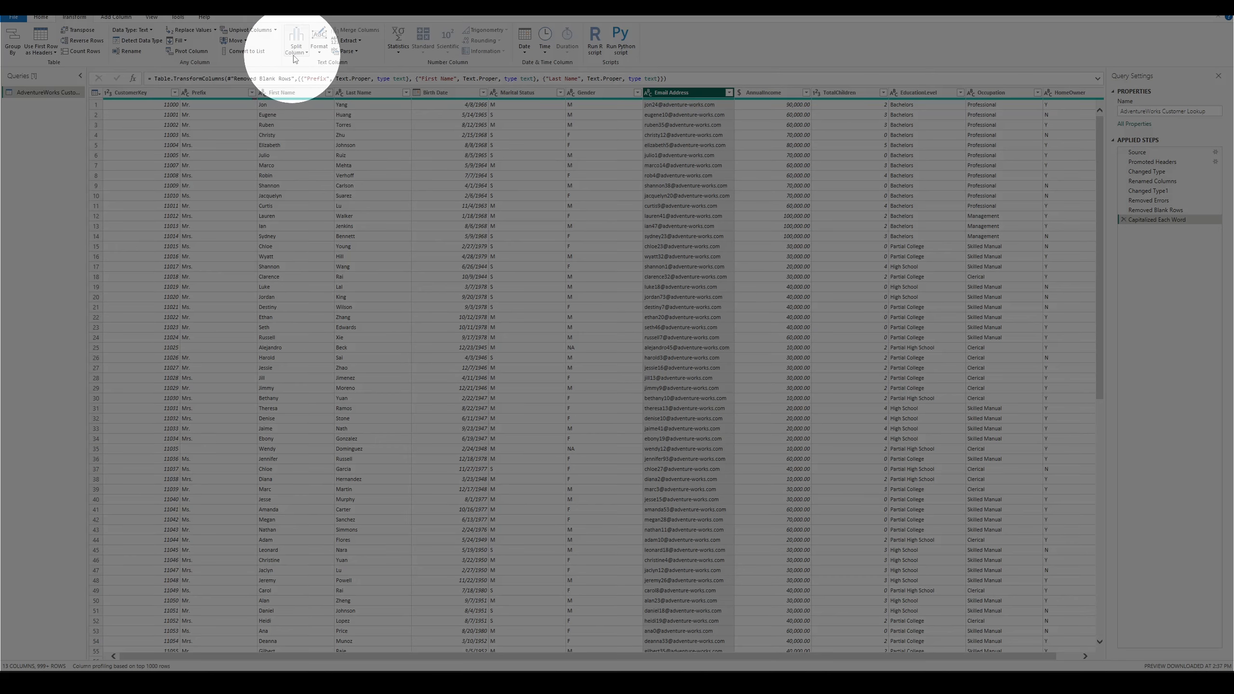
Step: Try splitting the Email Address column at the left-most @ delimiter, and delete the resulting type-change and split steps
click(298, 48)
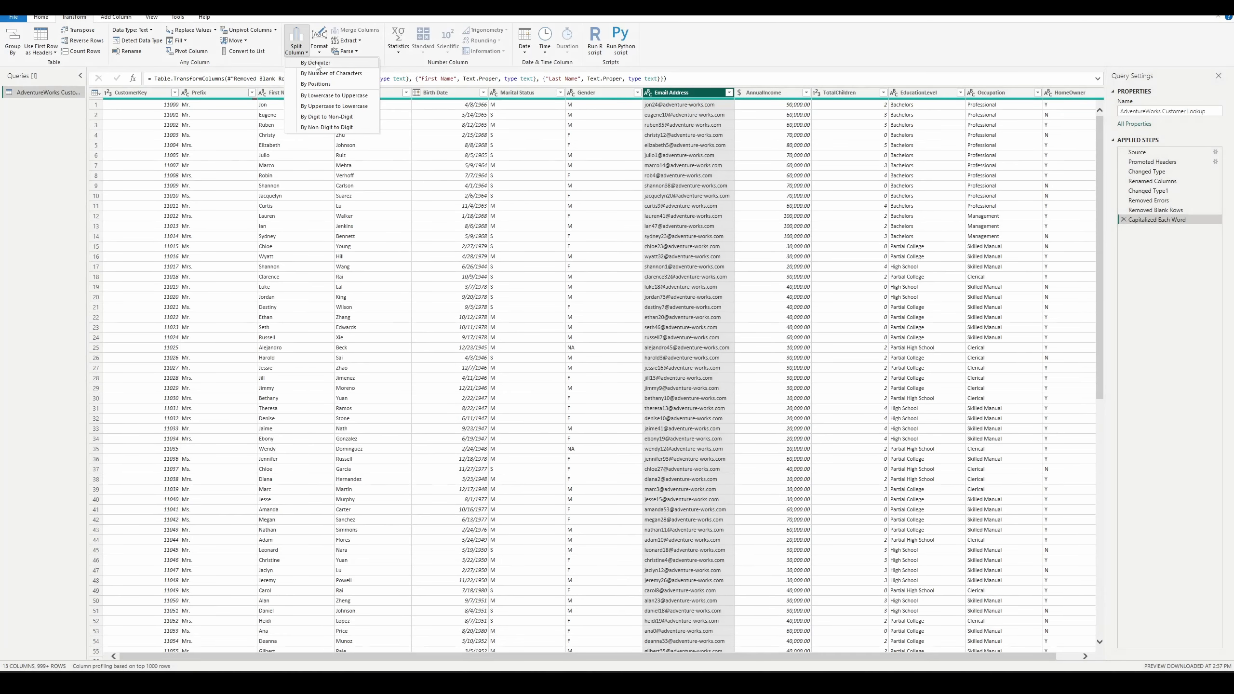
click(316, 63)
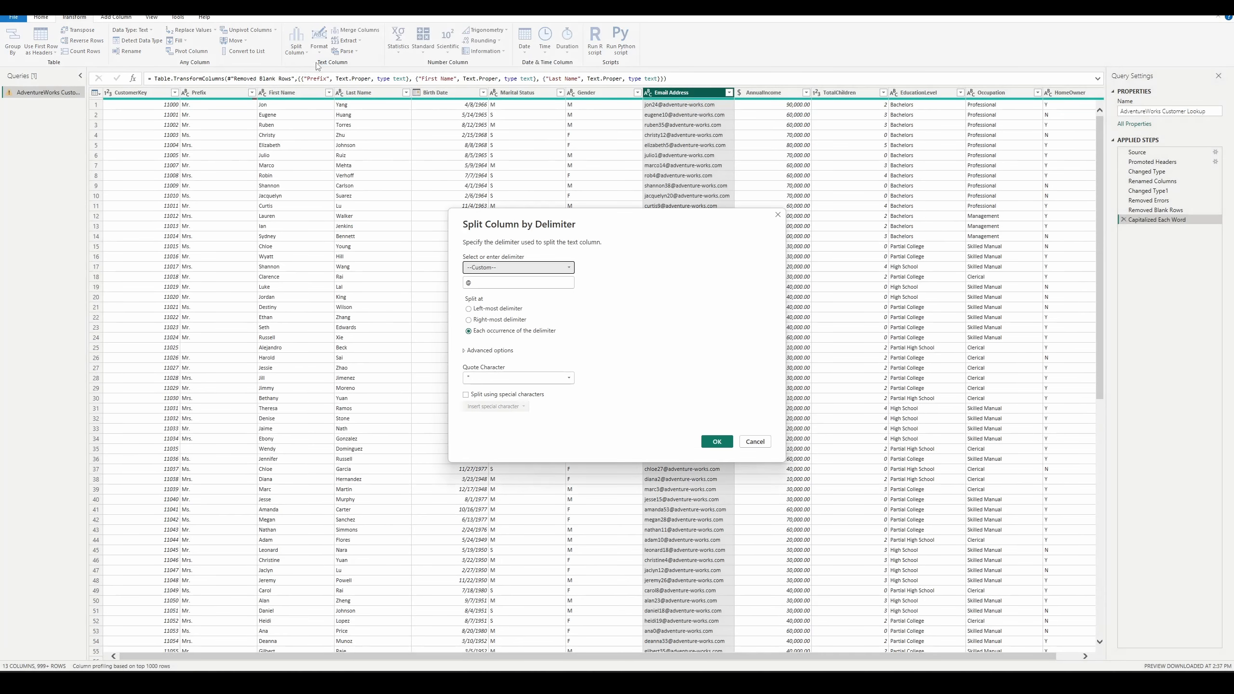
click(492, 281)
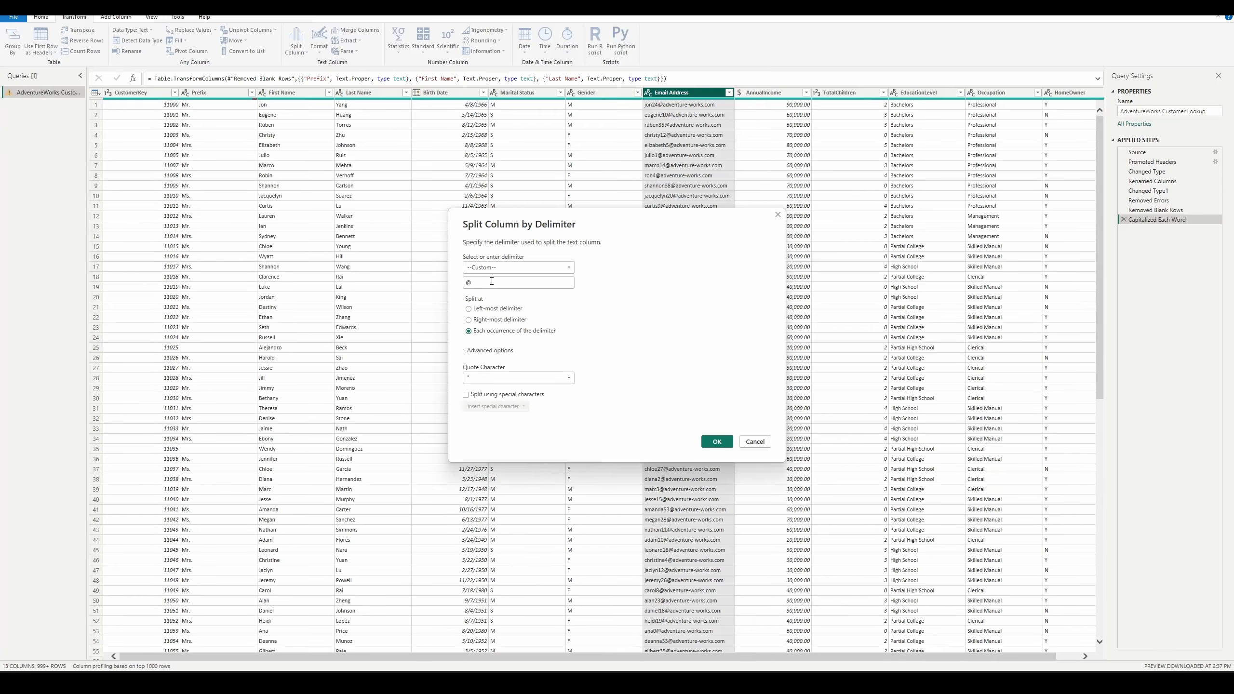
key(BackSpace)
click(506, 309)
click(716, 442)
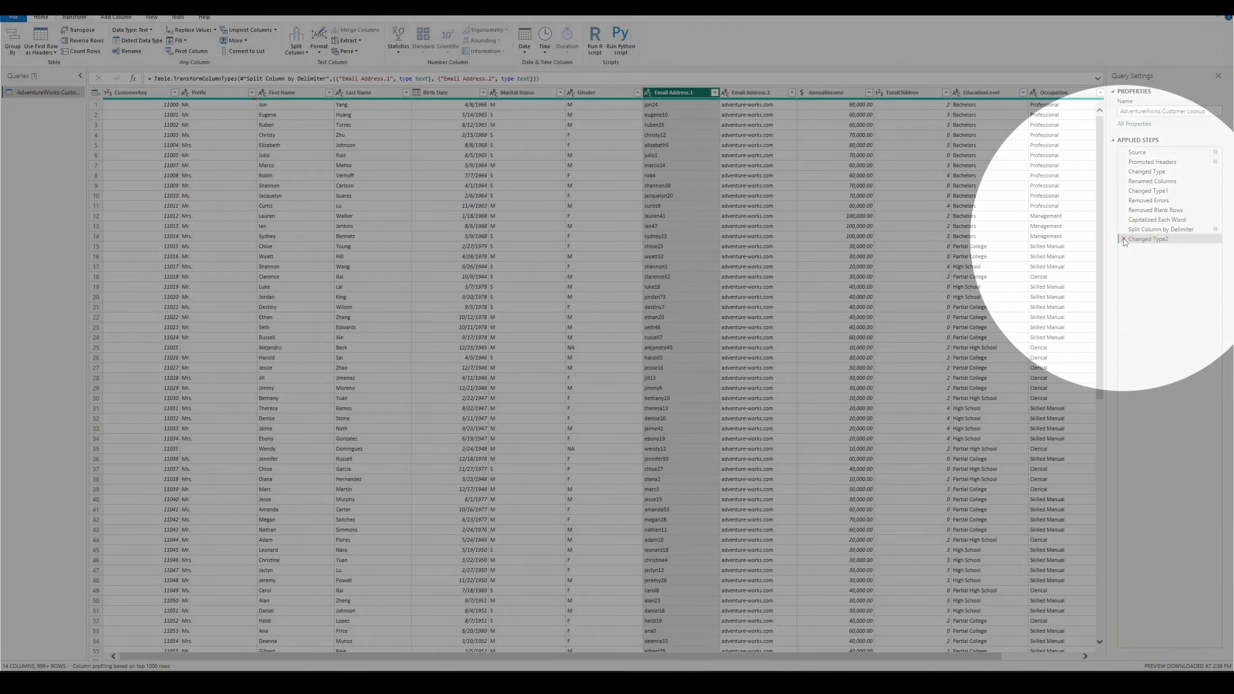
click(1123, 239)
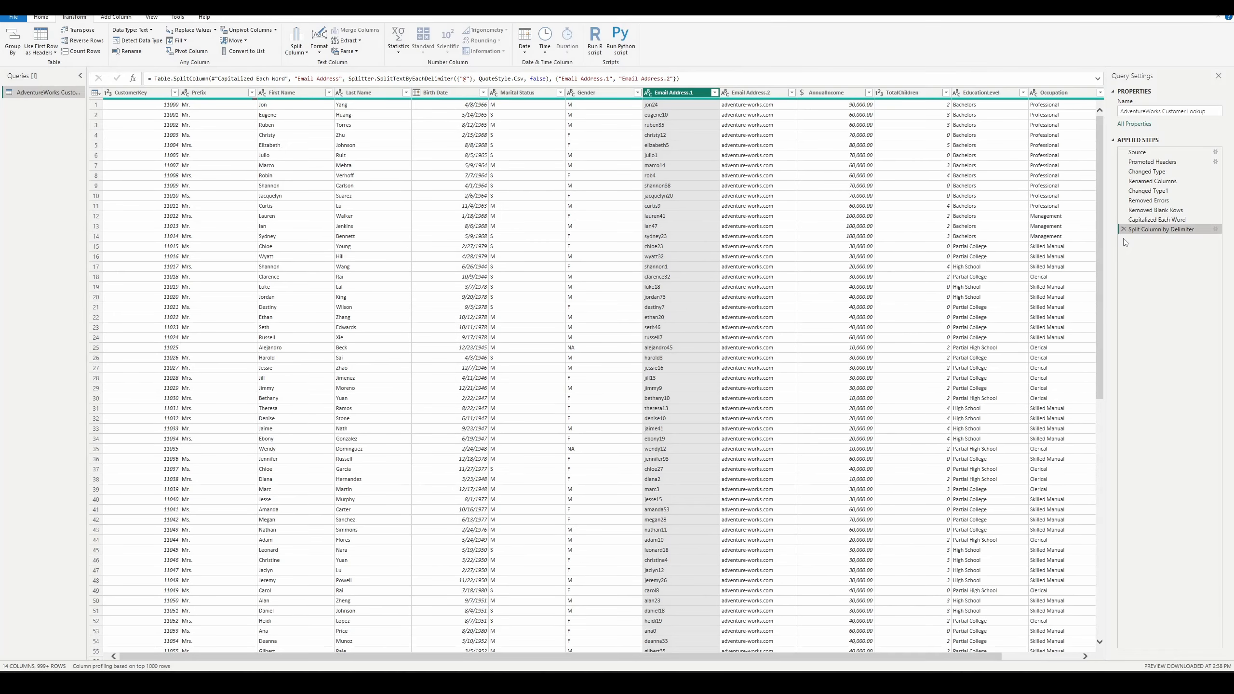
click(1124, 230)
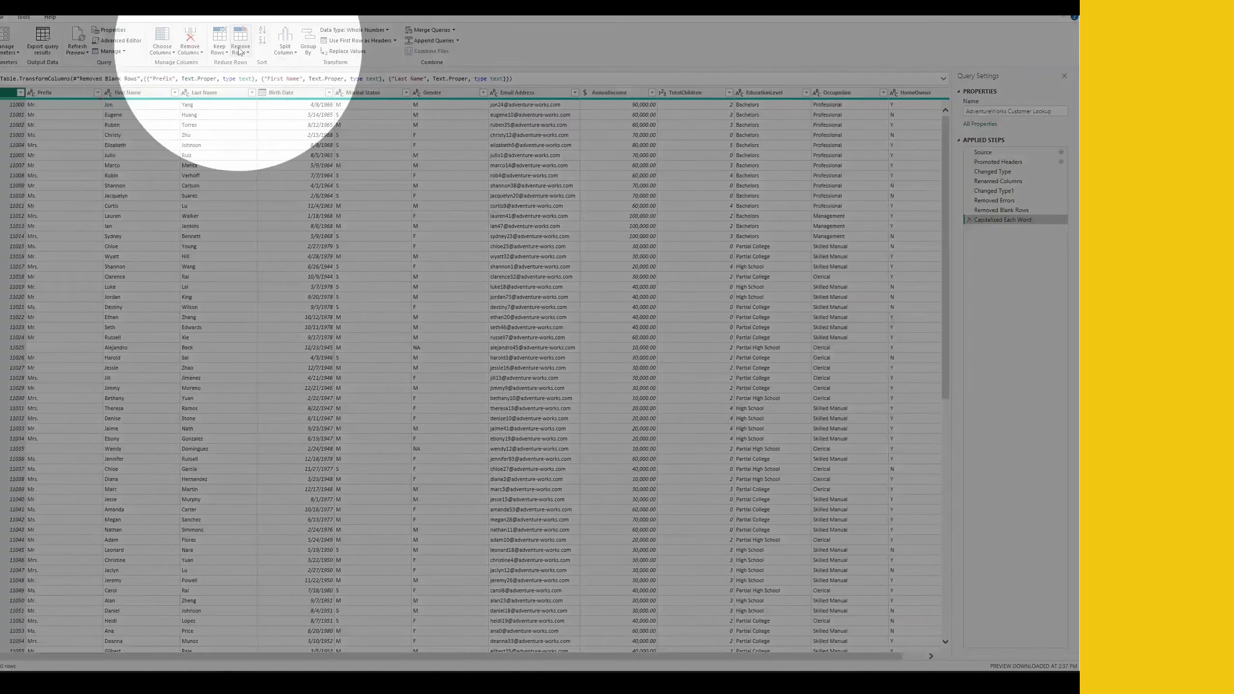
Step: Remove duplicate rows based on the CustomerKey column
click(394, 49)
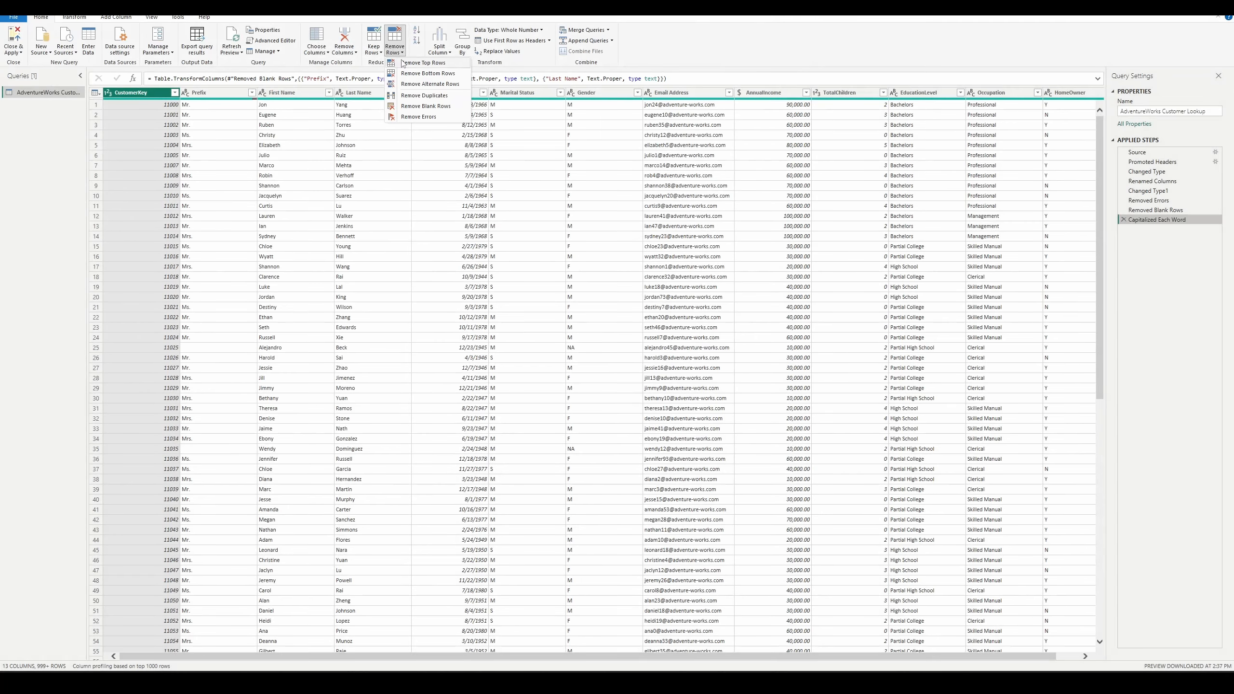
click(420, 96)
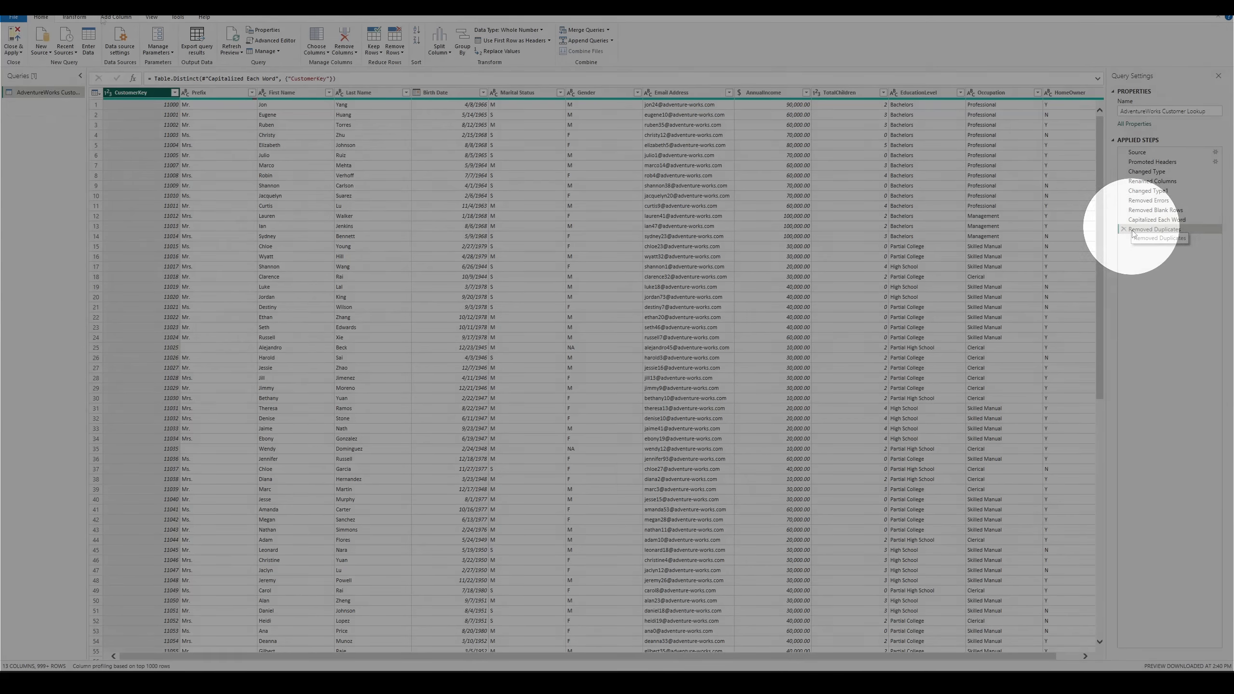
Step: Add a column extracting the text after the "/" delimiter from Birth Date, scanning from the start of the input and skipping 1 delimiter
click(116, 17)
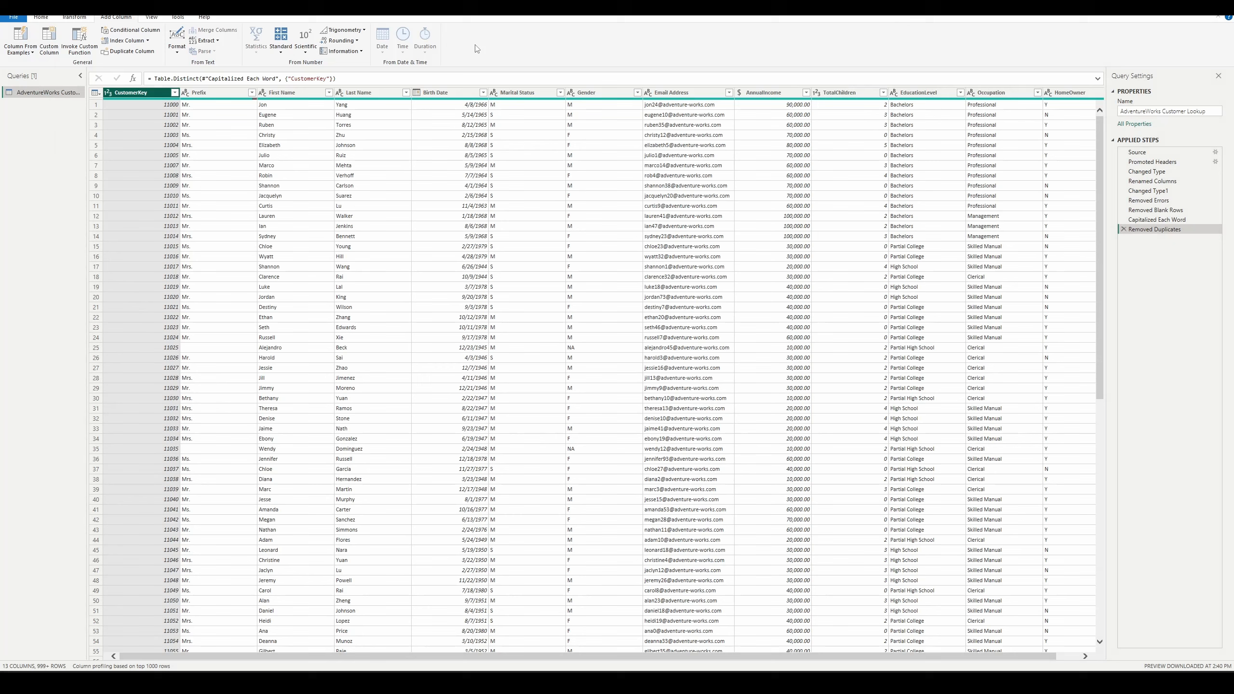
click(448, 93)
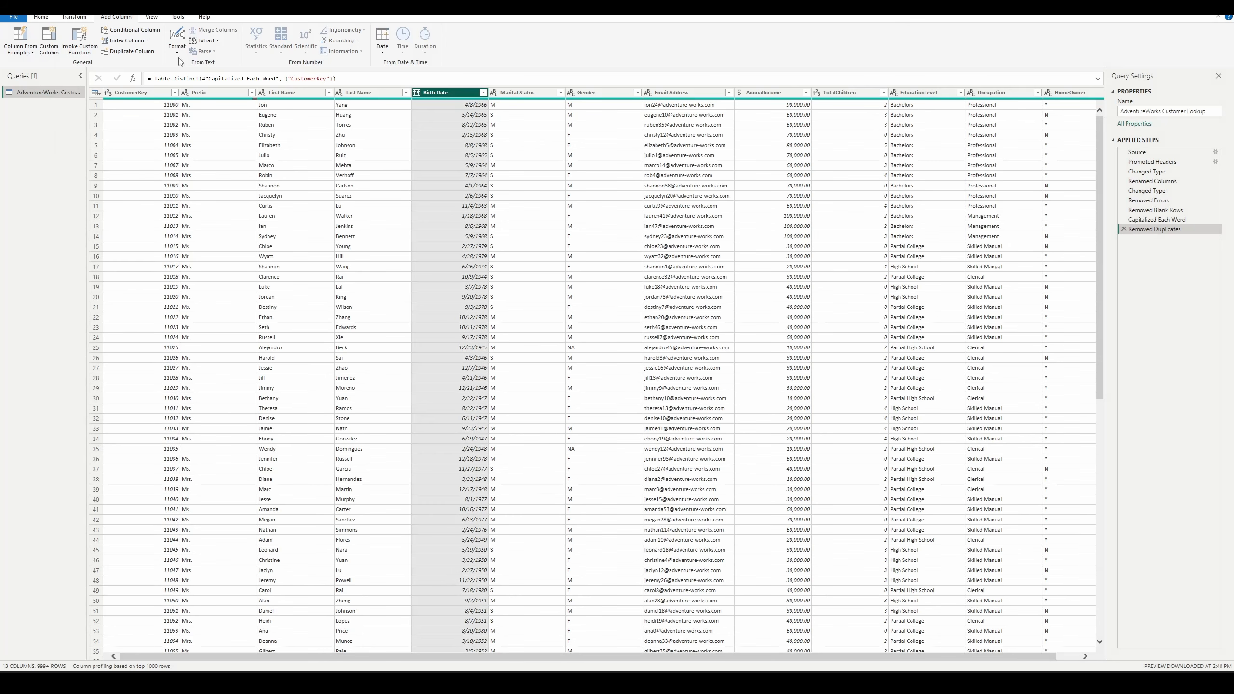
click(214, 42)
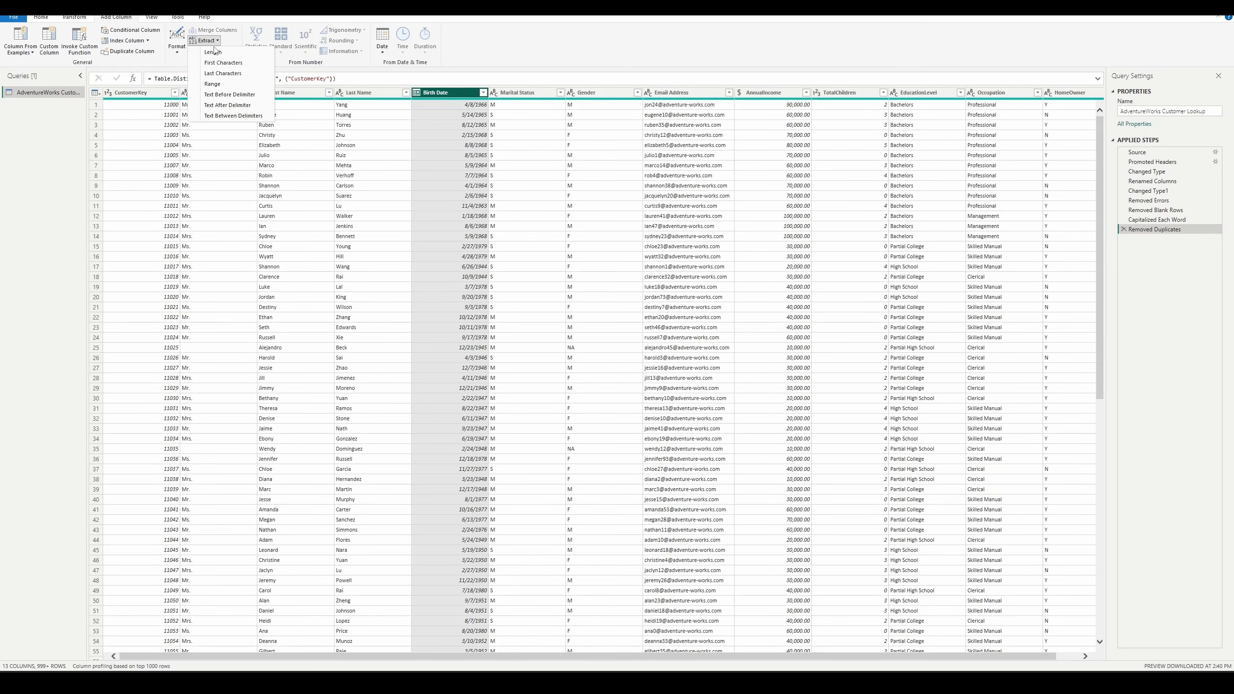
click(238, 106)
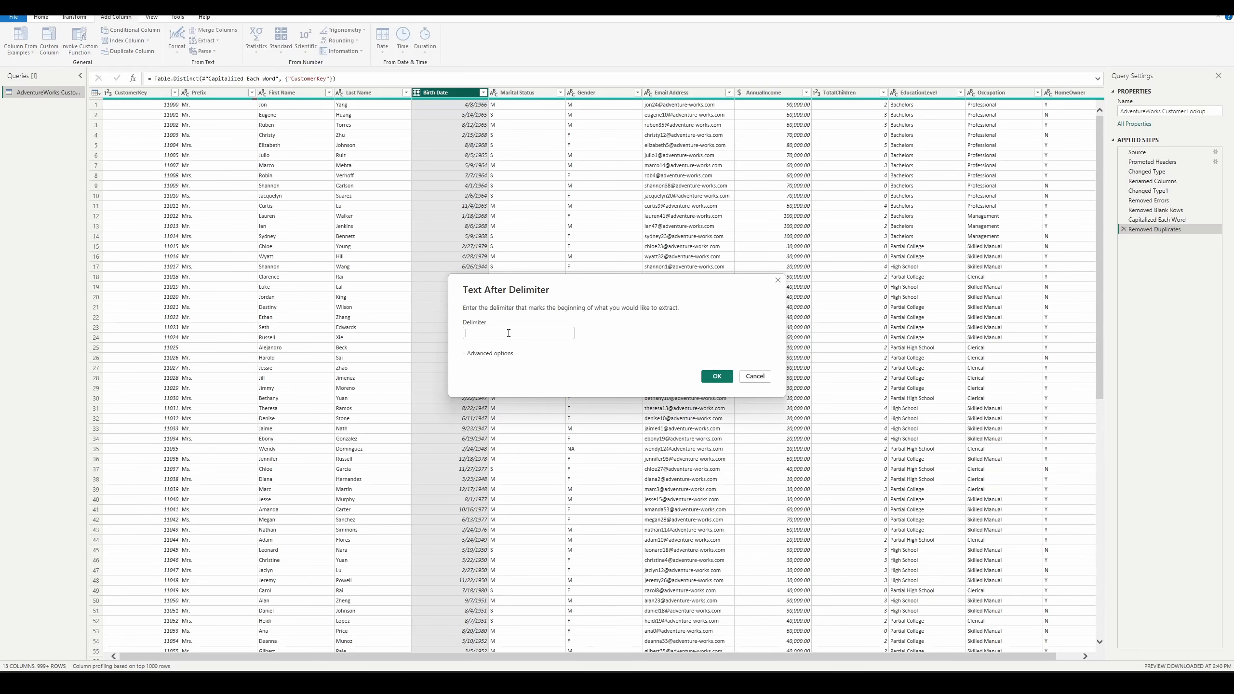
text(/)
click(507, 353)
click(506, 372)
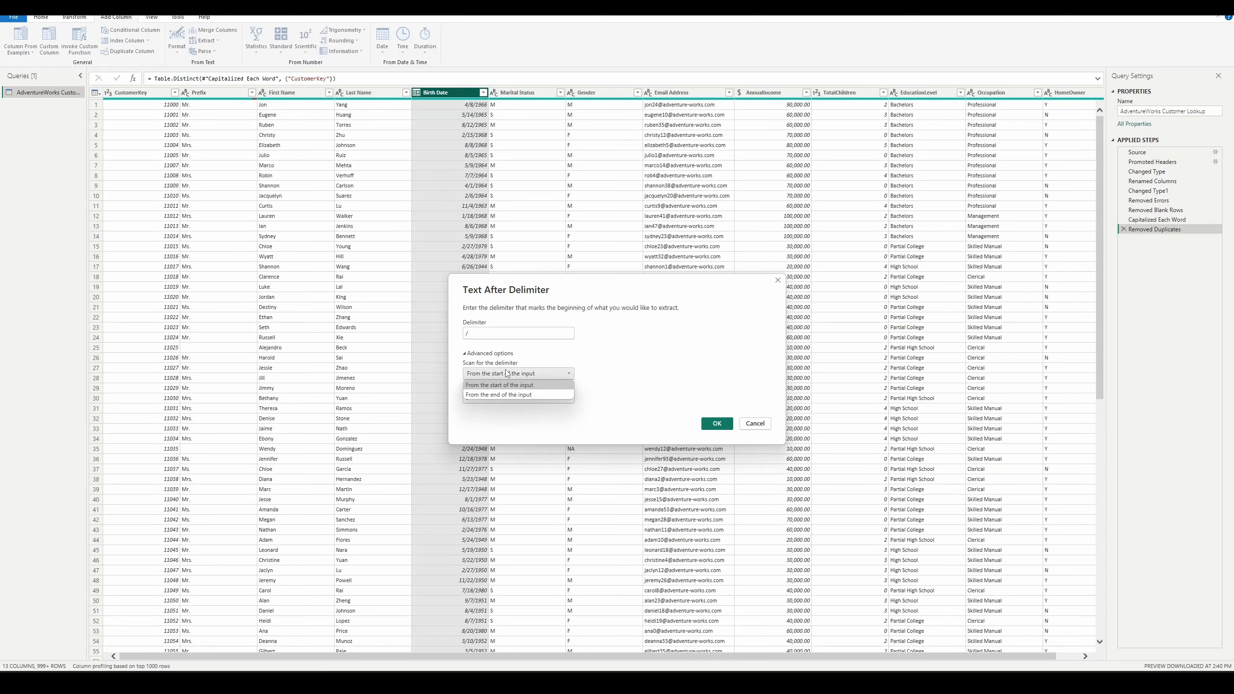
click(505, 372)
text(1)
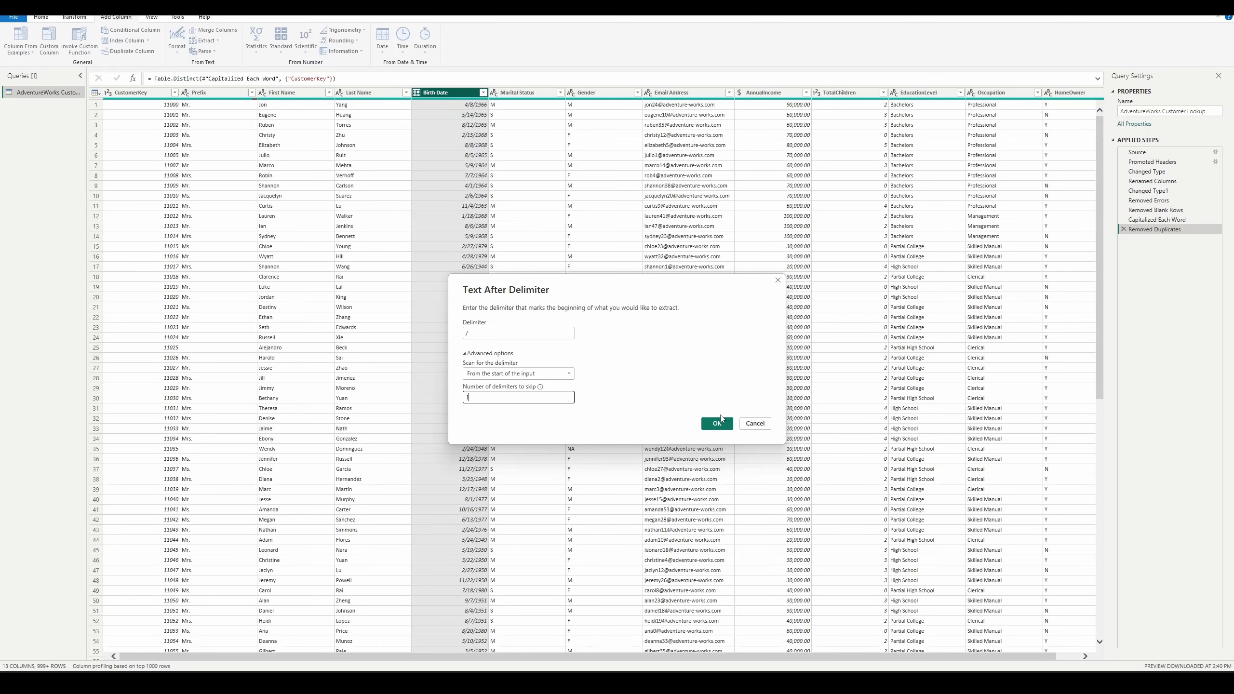
click(717, 423)
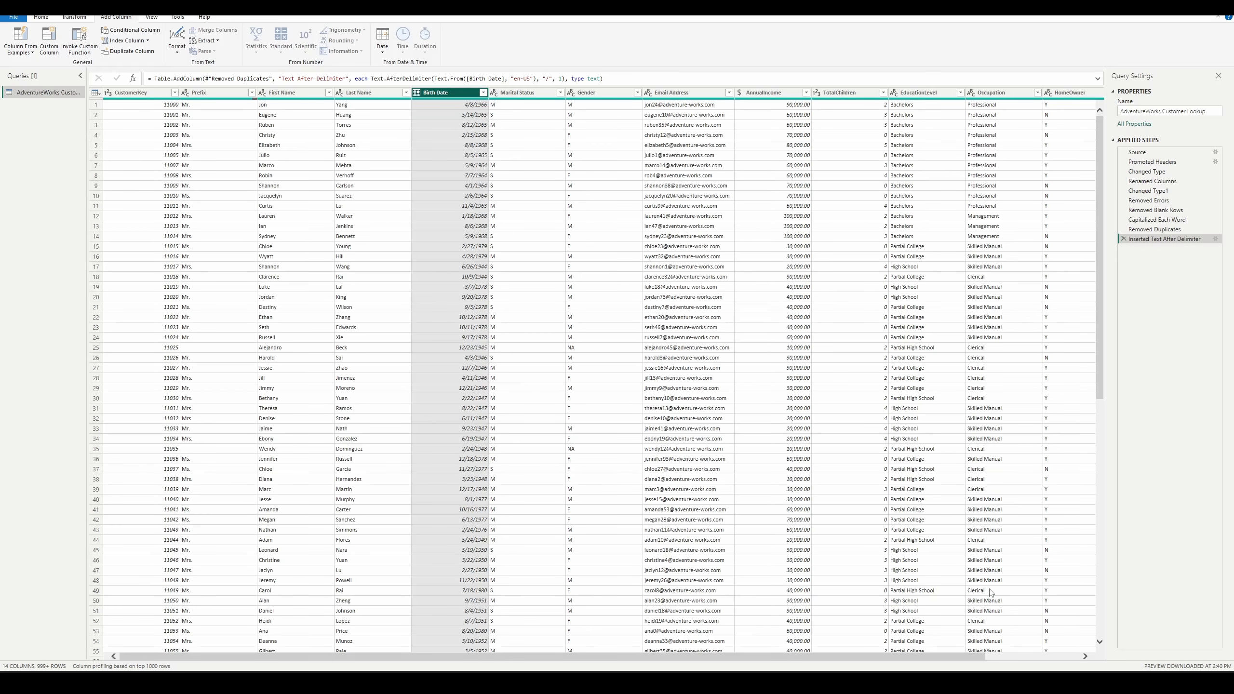
Step: Rename the extracted text column as Birth Year, and close and apply the query changes
click(1012, 656)
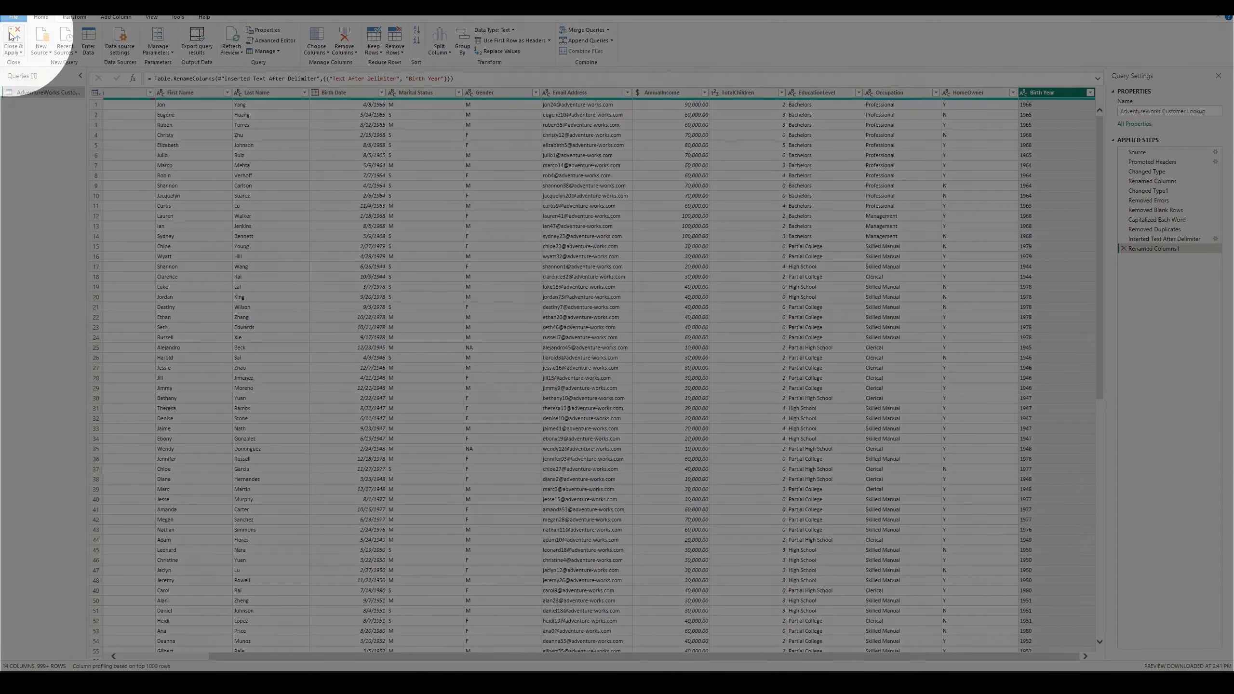
click(12, 37)
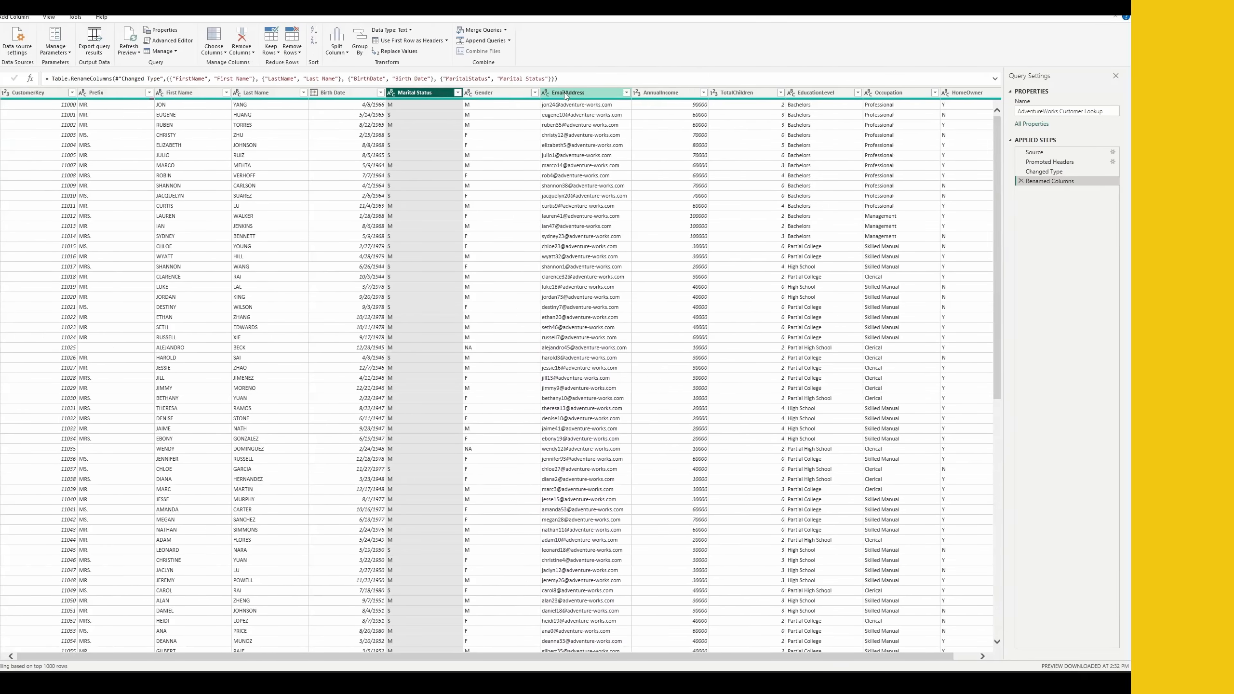
Step: Rename the EmailAddress column as Email Address
right_click(566, 96)
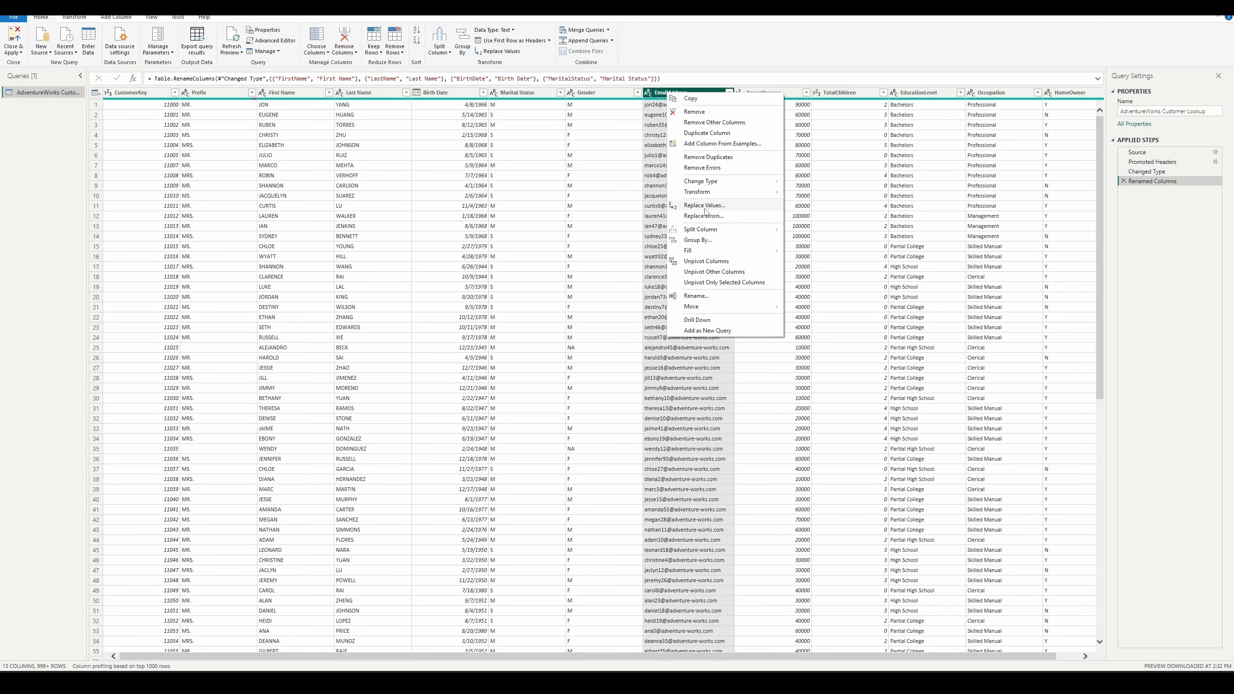
click(705, 296)
click(669, 92)
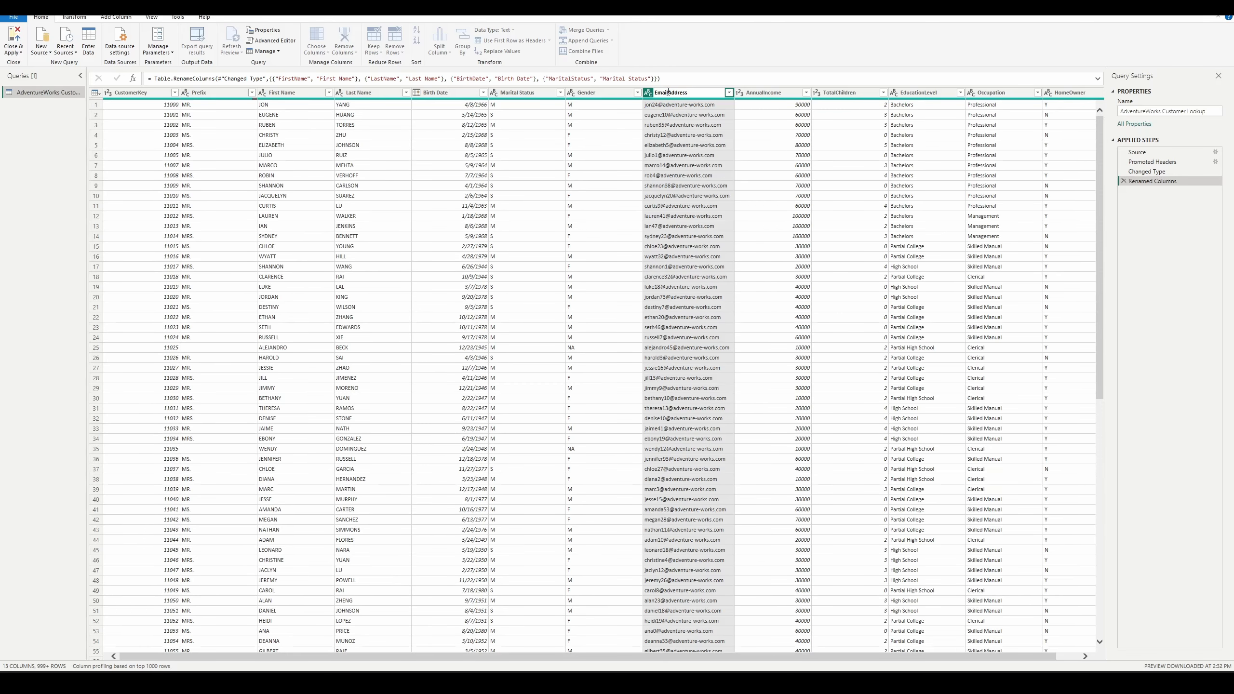
key(Return)
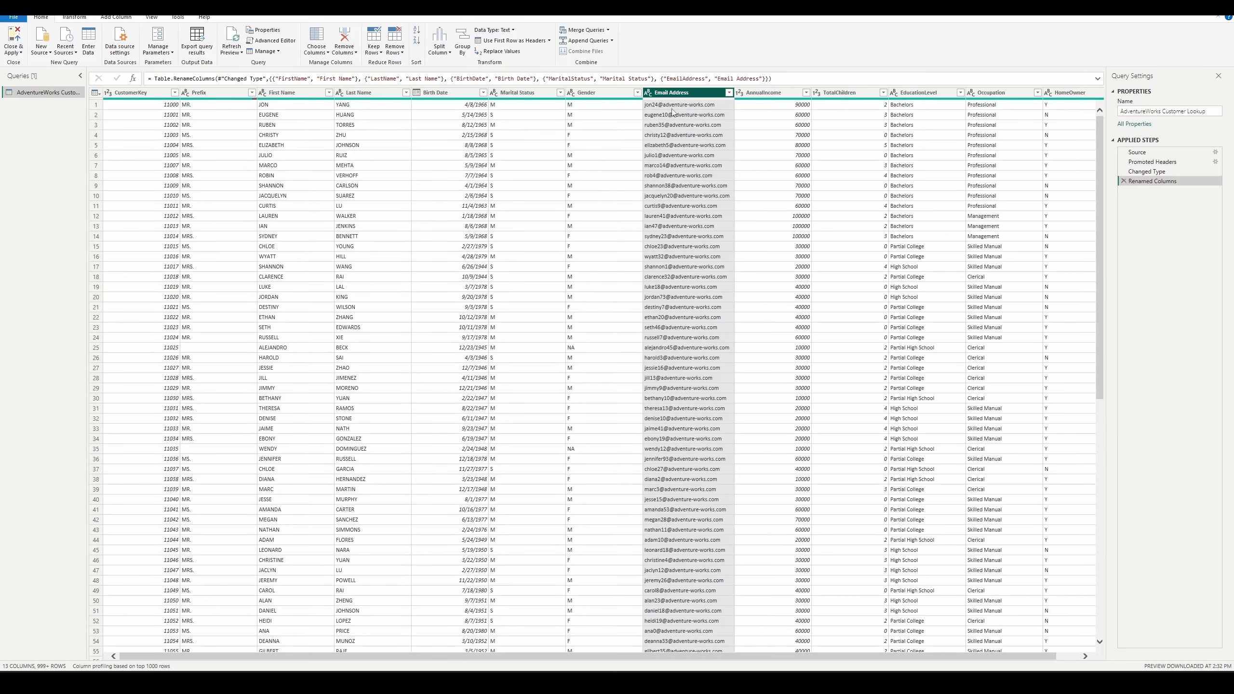